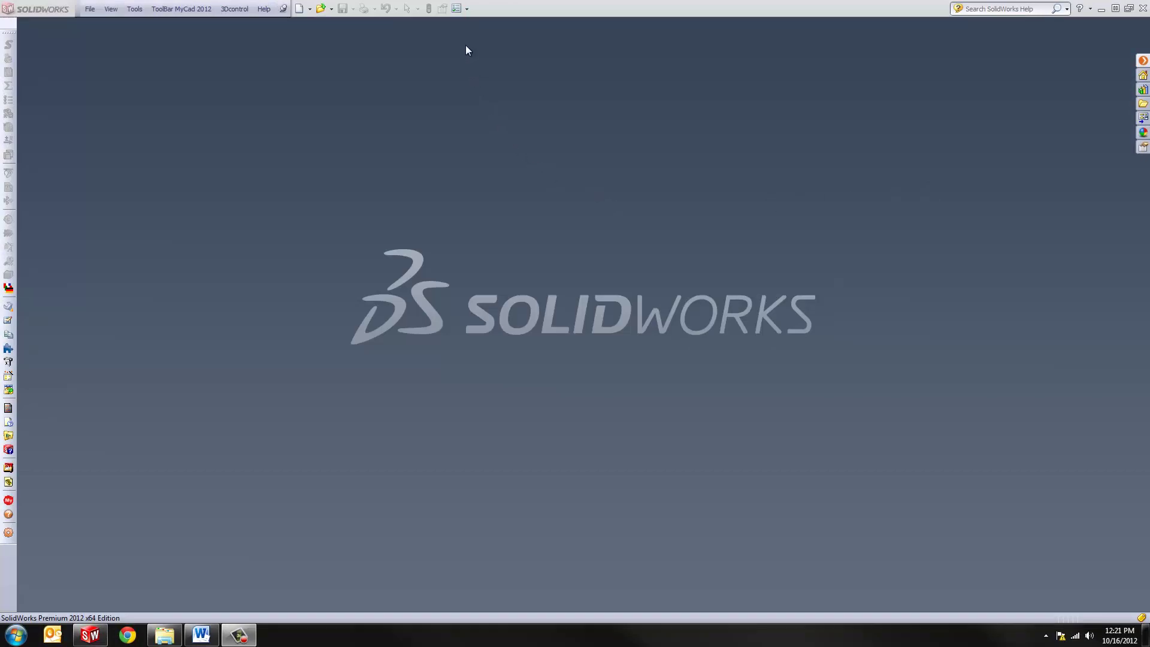
Check the Weldment Profiles folder under File Locations in System Options, then cancel
{"action": "left_click", "coordinate": [458, 11]}
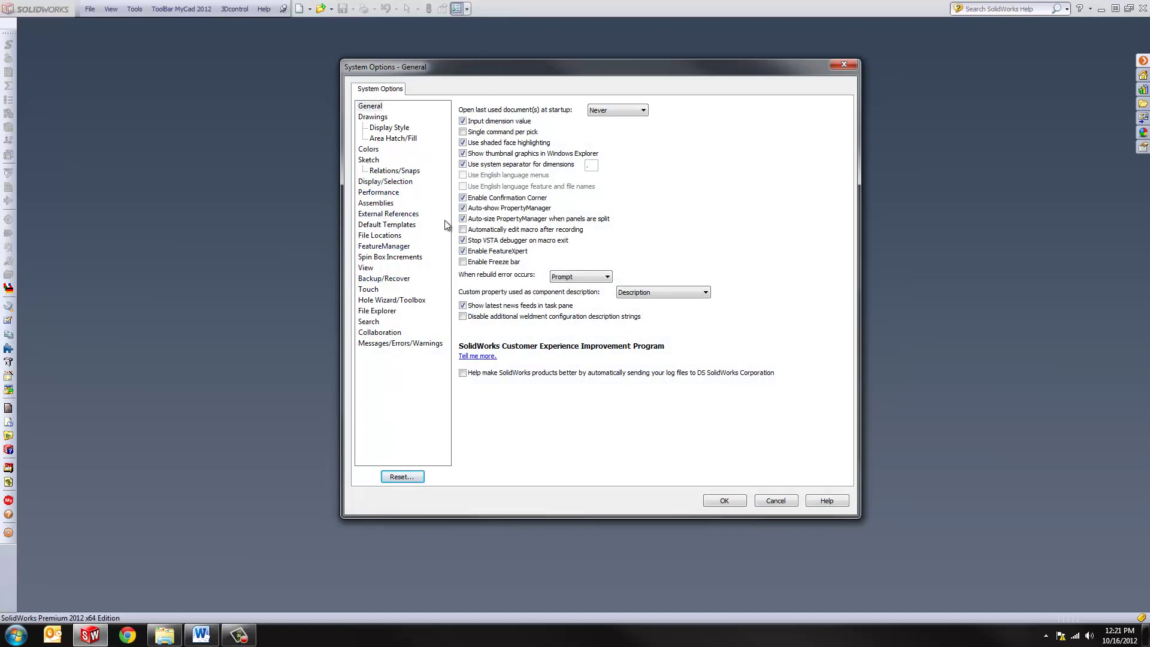
{"action": "left_click", "coordinate": [391, 237]}
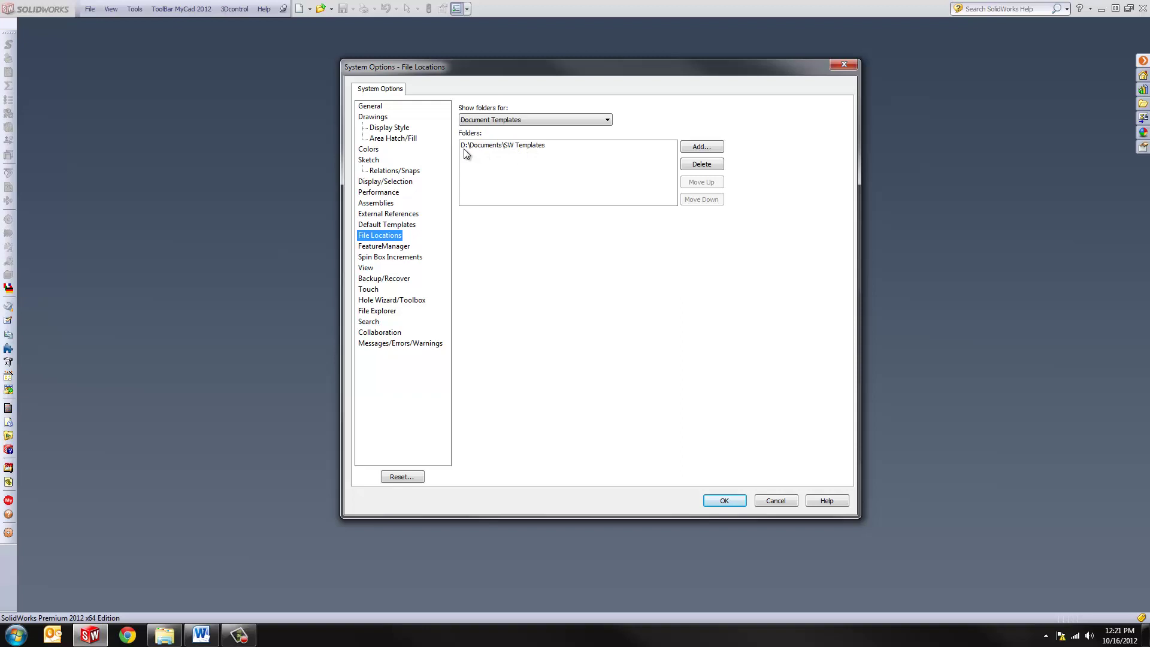
{"action": "left_click", "coordinate": [536, 122]}
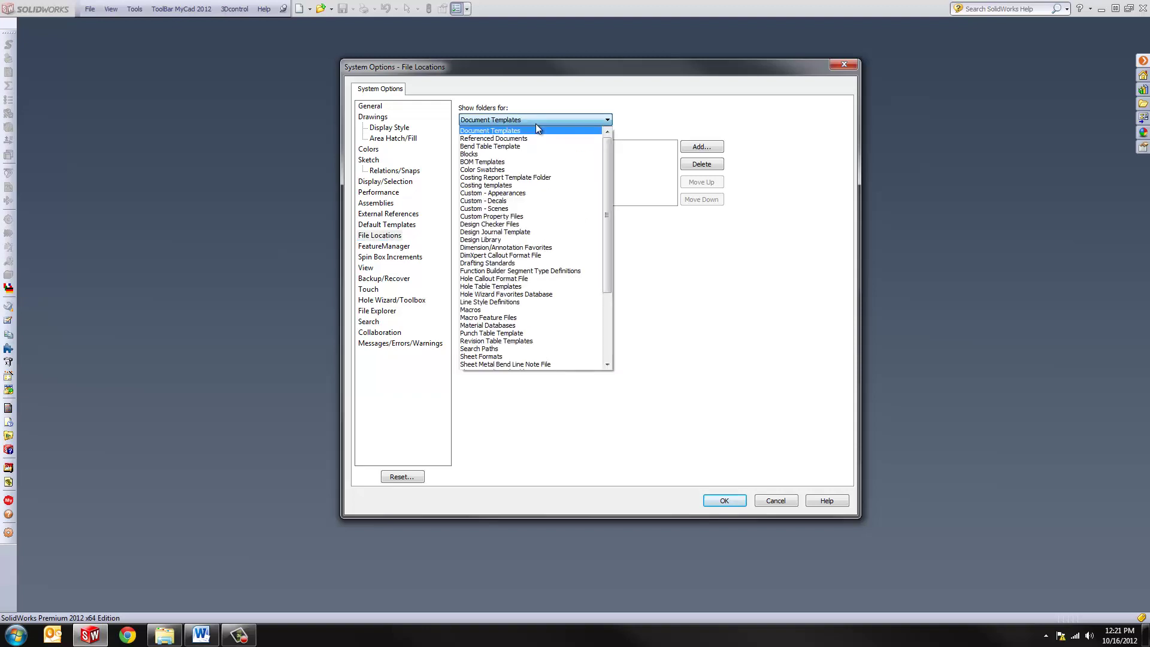
{"action": "scroll", "coordinate": [534, 174], "scroll_direction": "down", "scroll_amount": 4}
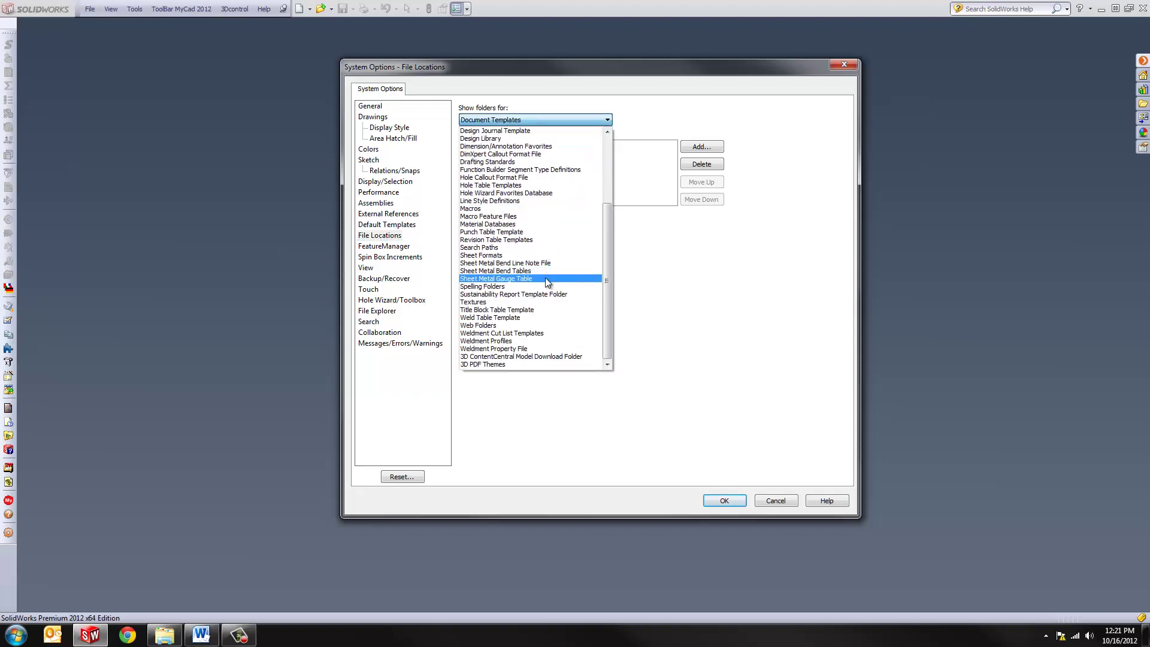
{"action": "left_click", "coordinate": [530, 341]}
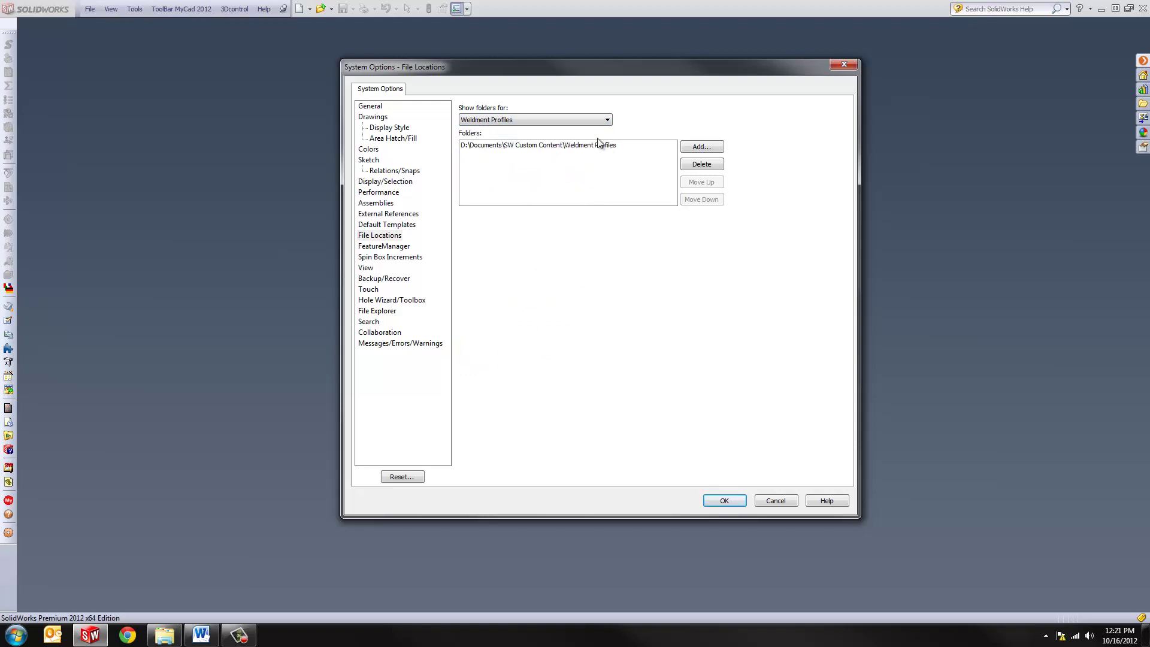
{"action": "left_click", "coordinate": [773, 501]}
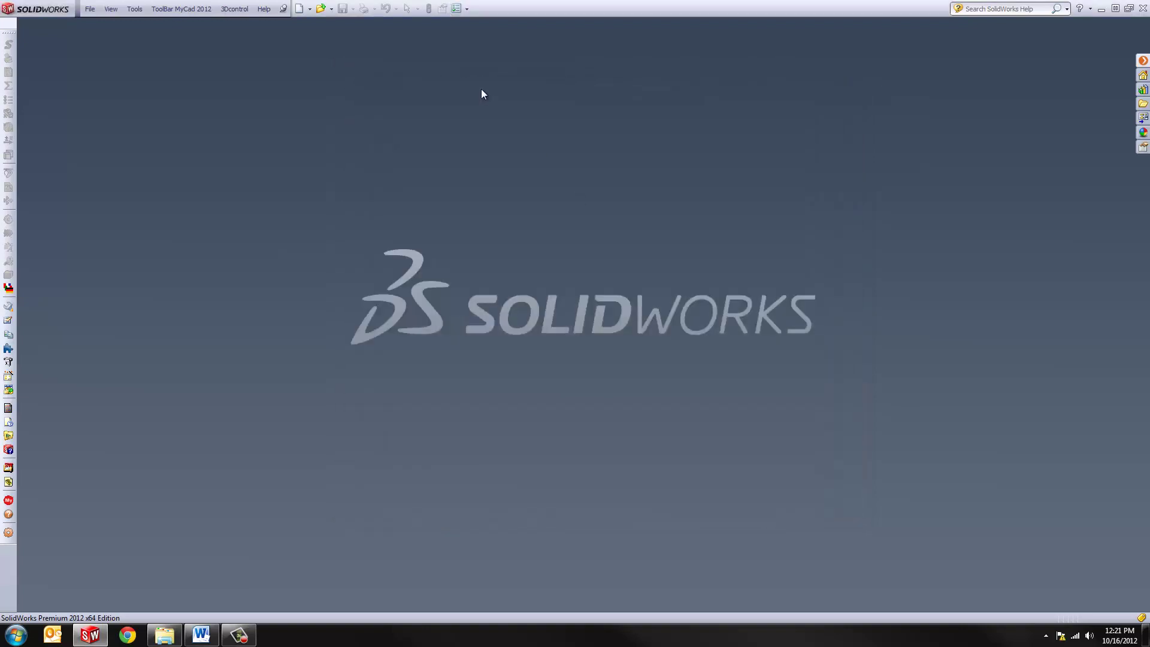
Create a new blank part document, Part1
{"action": "left_click", "coordinate": [466, 9]}
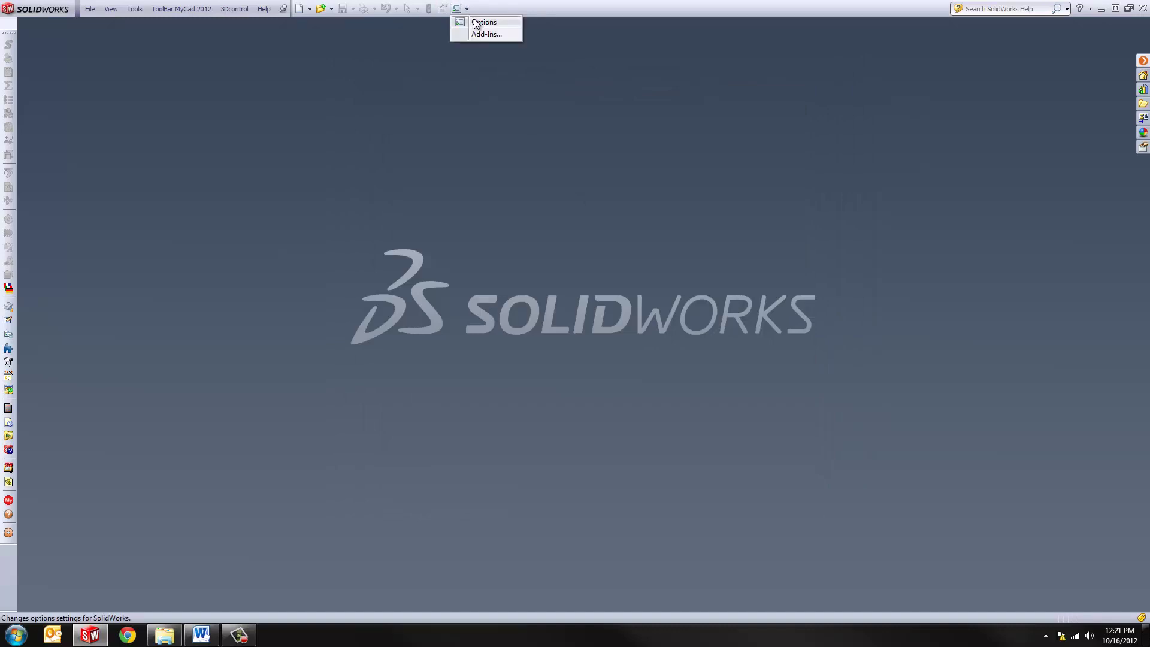
{"action": "left_click", "coordinate": [333, 32]}
{"action": "left_click", "coordinate": [299, 8]}
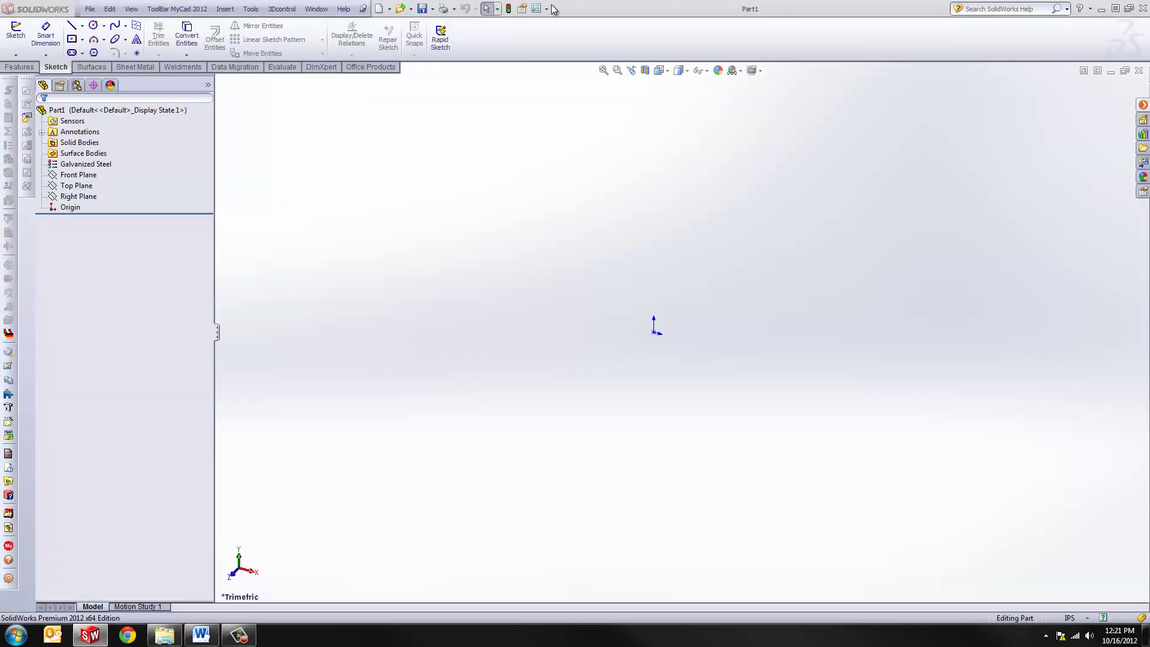
Review the keyboard shortcut assignments in Customize and close without changes
{"action": "left_click", "coordinate": [546, 9]}
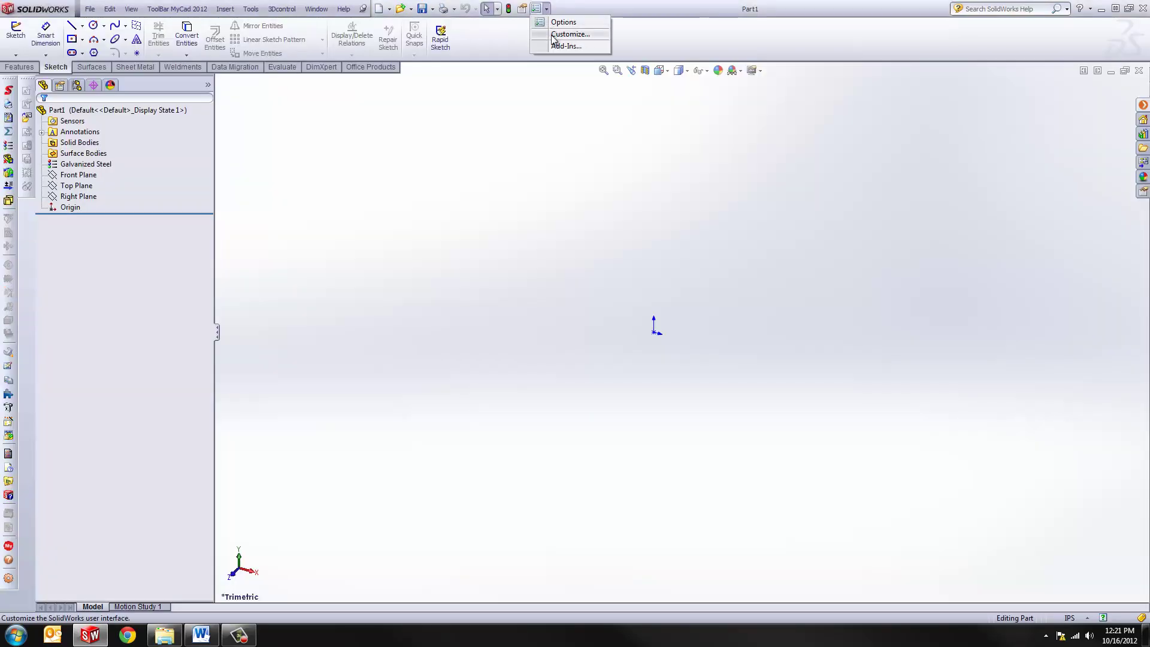
{"action": "left_click", "coordinate": [552, 35]}
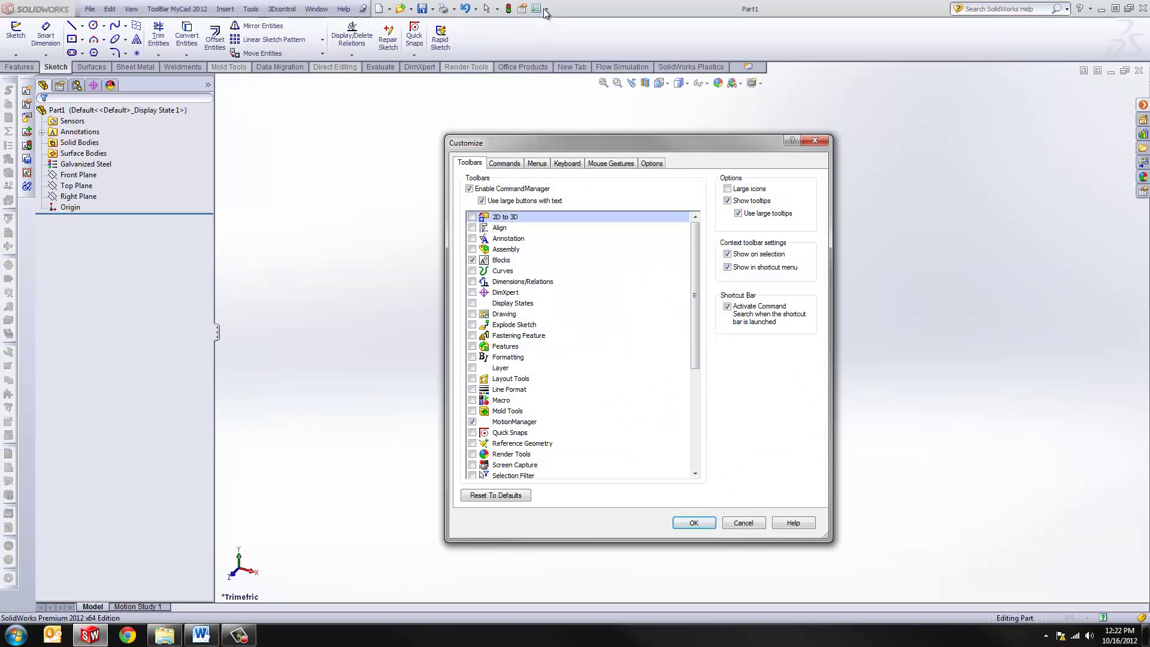
{"action": "left_click", "coordinate": [567, 163]}
{"action": "left_click_drag", "start_coordinate": [600, 145], "coordinate": [587, 113]}
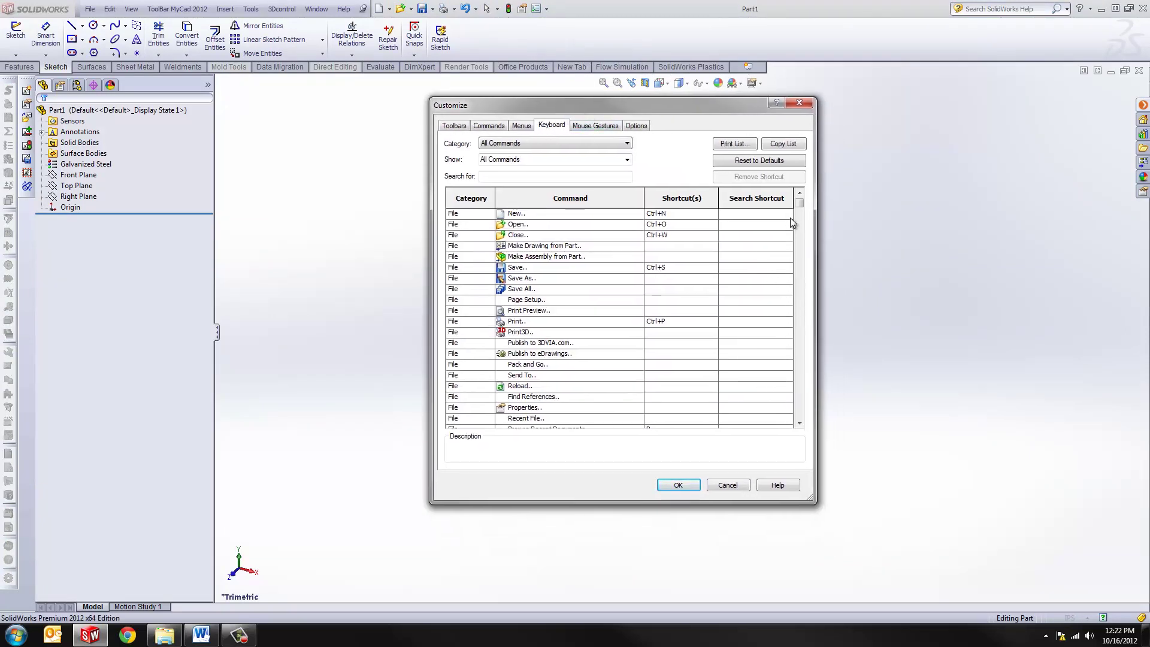
{"action": "mouse_move", "coordinate": [798, 202]}
{"action": "left_mouse_down"}
{"action": "mouse_move", "coordinate": [804, 324]}
{"action": "mouse_move", "coordinate": [796, 192]}
{"action": "left_mouse_up"}
{"action": "left_click", "coordinate": [728, 486]}
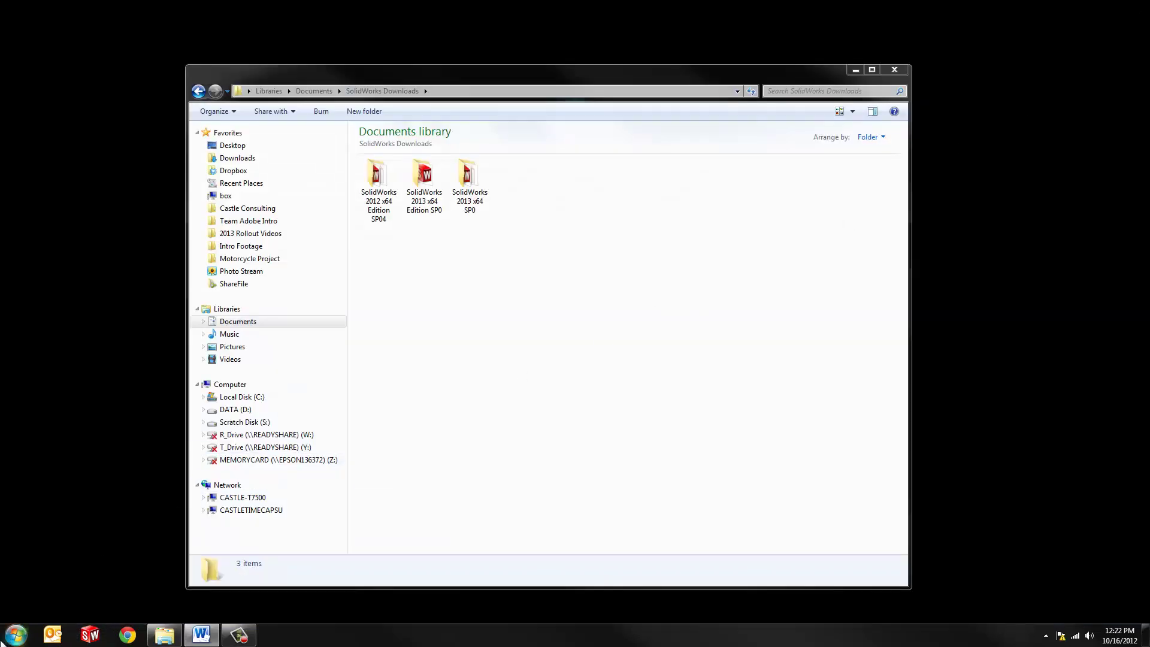
Launch the Copy Settings Wizard from the Start search and choose Save Settings
{"action": "left_click", "coordinate": [16, 635]}
{"action": "type", "text": "copy s"}
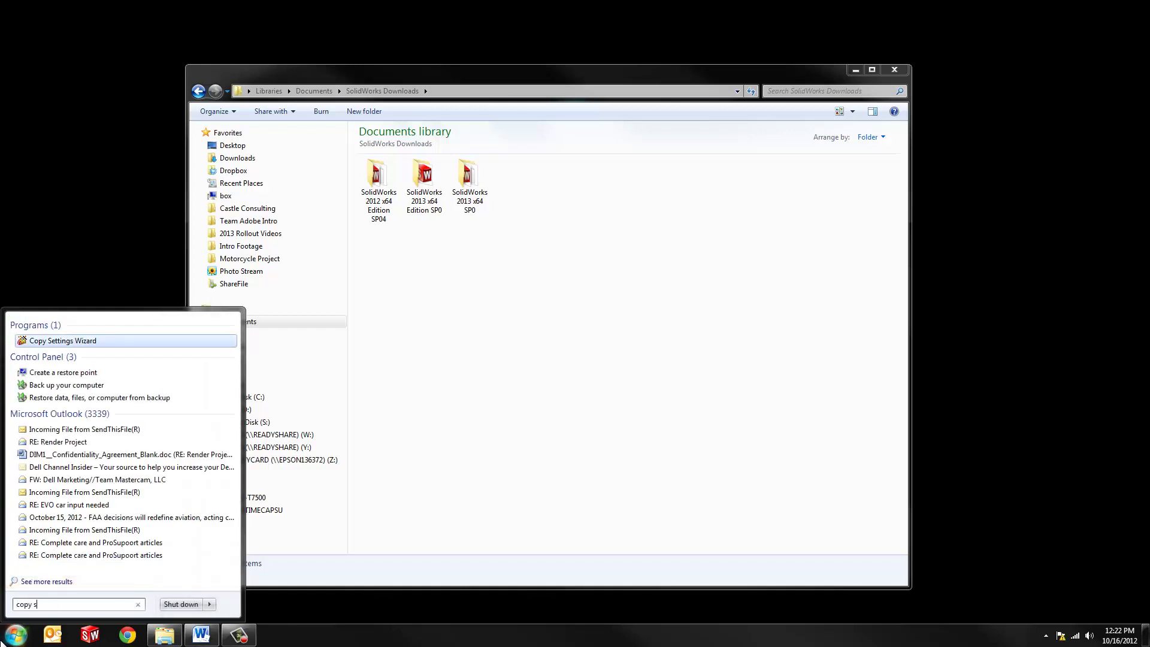
{"action": "left_click", "coordinate": [69, 343]}
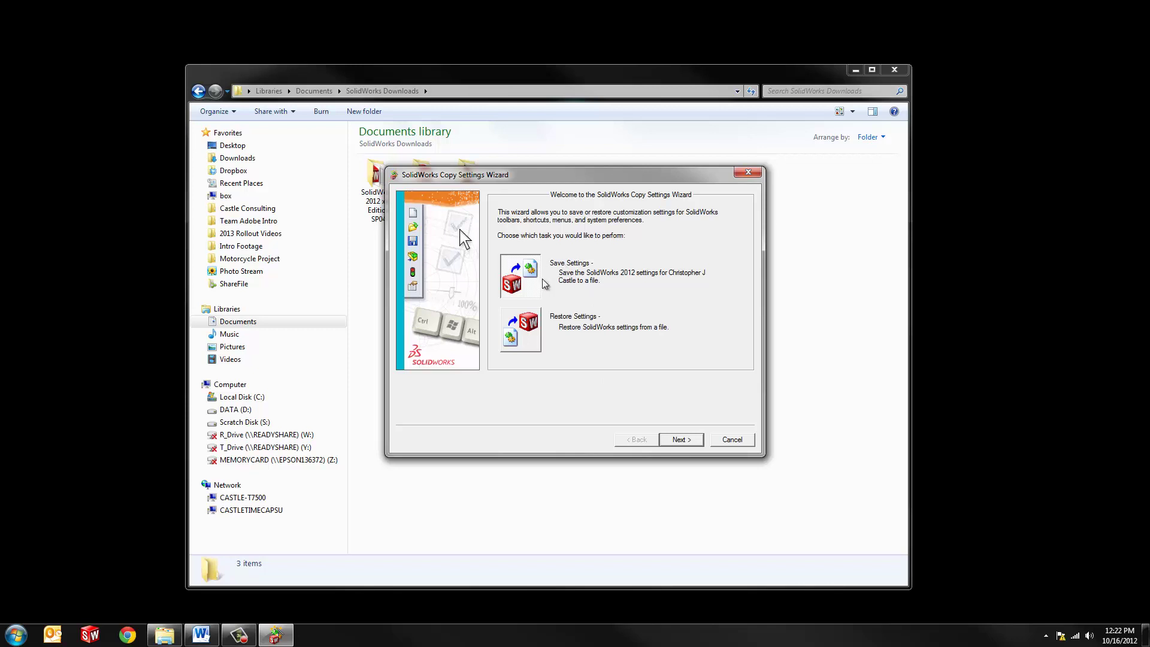
{"action": "left_click", "coordinate": [685, 441]}
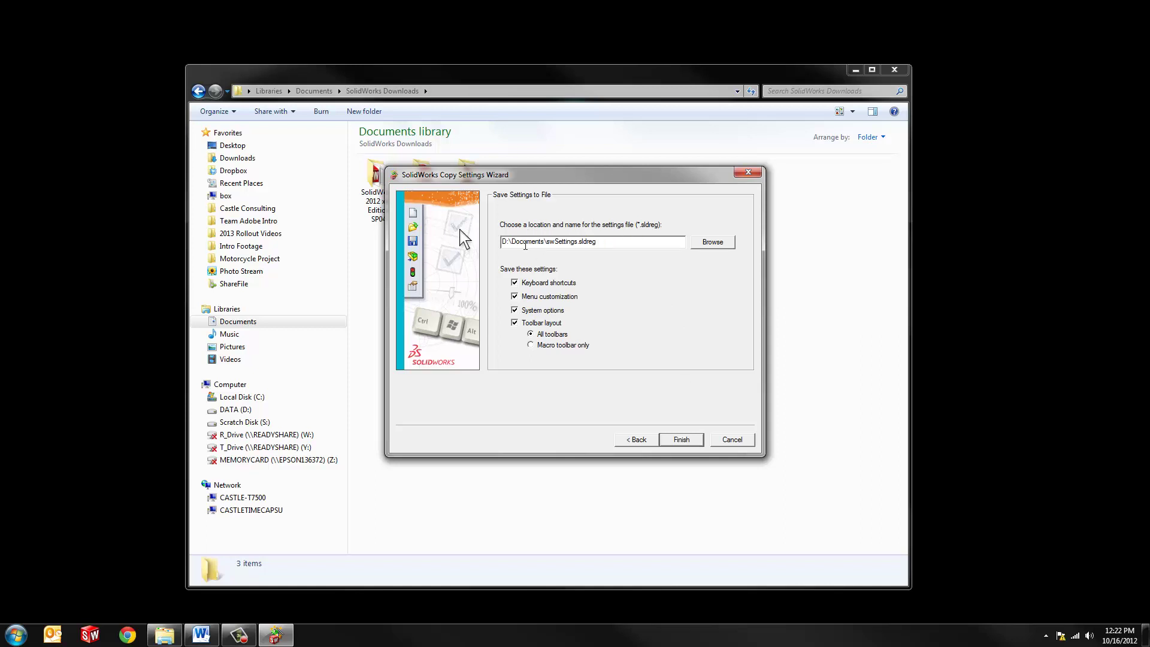
Save the settings to the Desktop as '2012 Settings.sldreg' and finish the wizard
{"action": "left_click", "coordinate": [732, 243]}
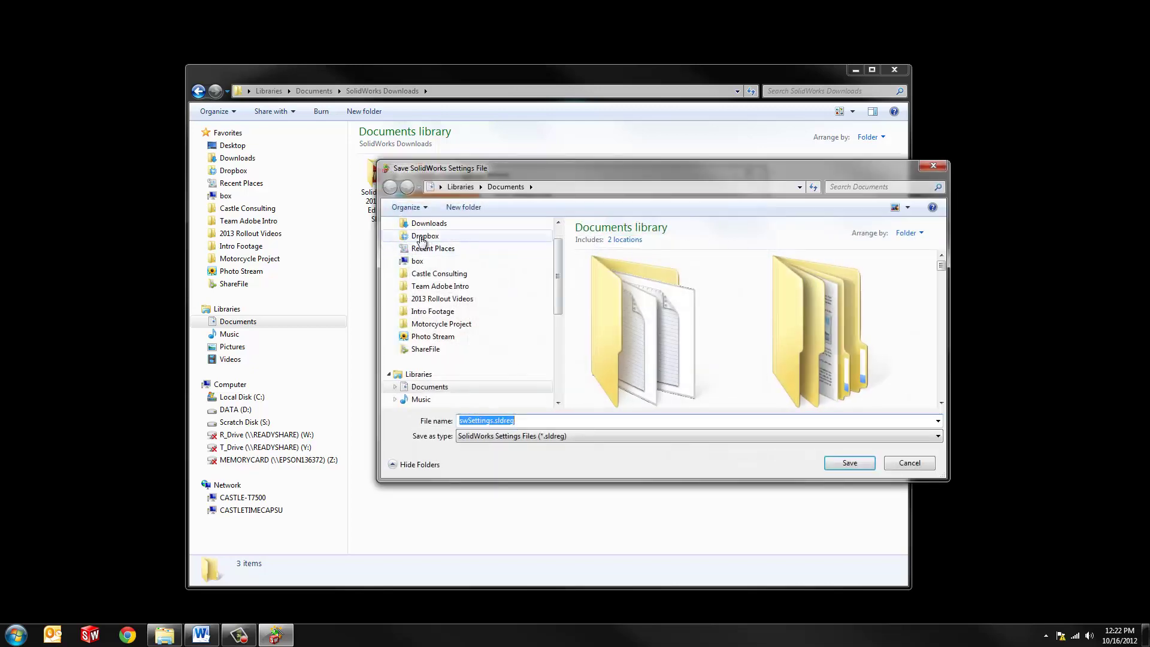
{"action": "scroll", "coordinate": [558, 259], "scroll_direction": "up", "scroll_amount": 1}
{"action": "left_click", "coordinate": [403, 243]}
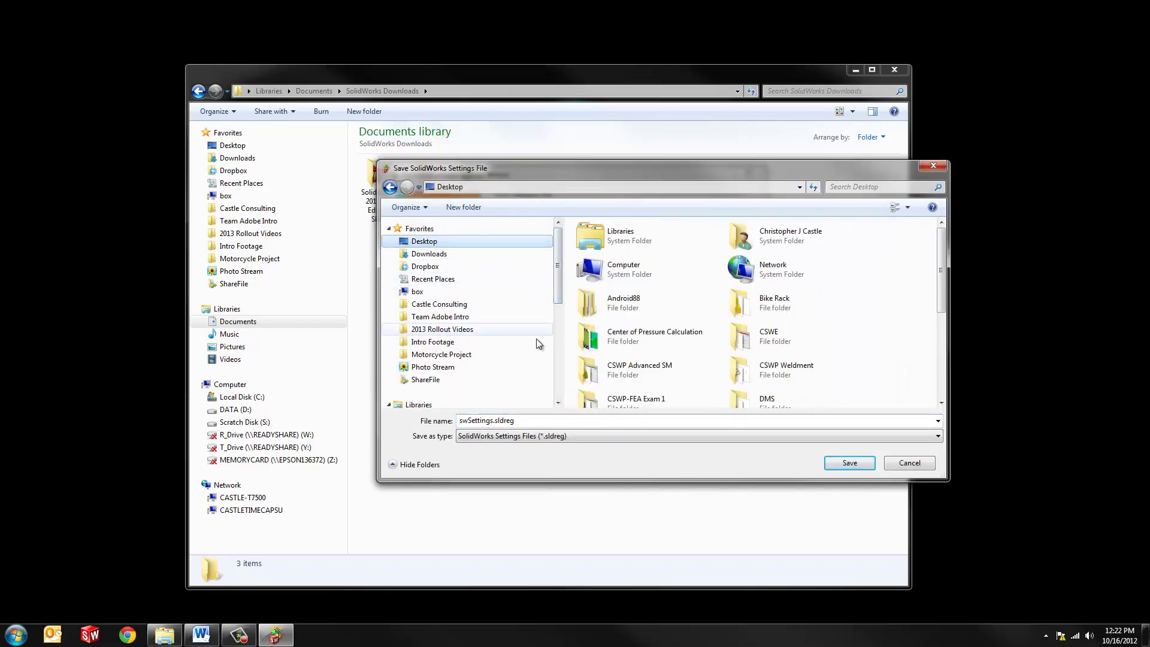
{"action": "left_click", "coordinate": [539, 422]}
{"action": "type", "text": "2012"}
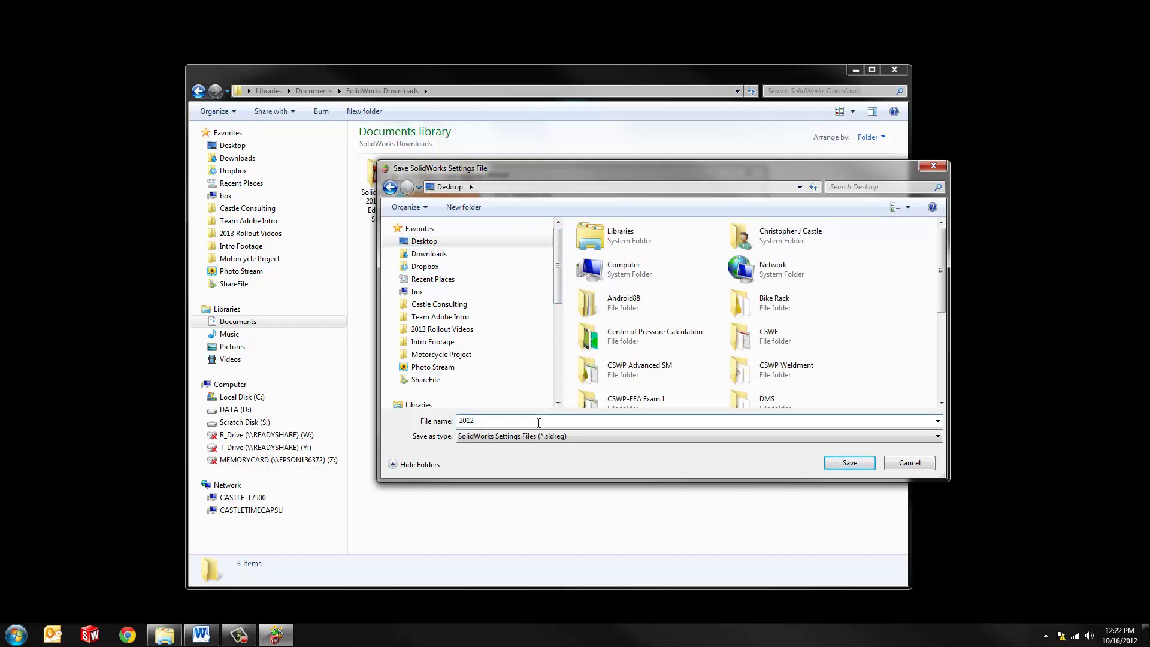
{"action": "type", "text": "Settings"}
{"action": "left_click", "coordinate": [834, 464]}
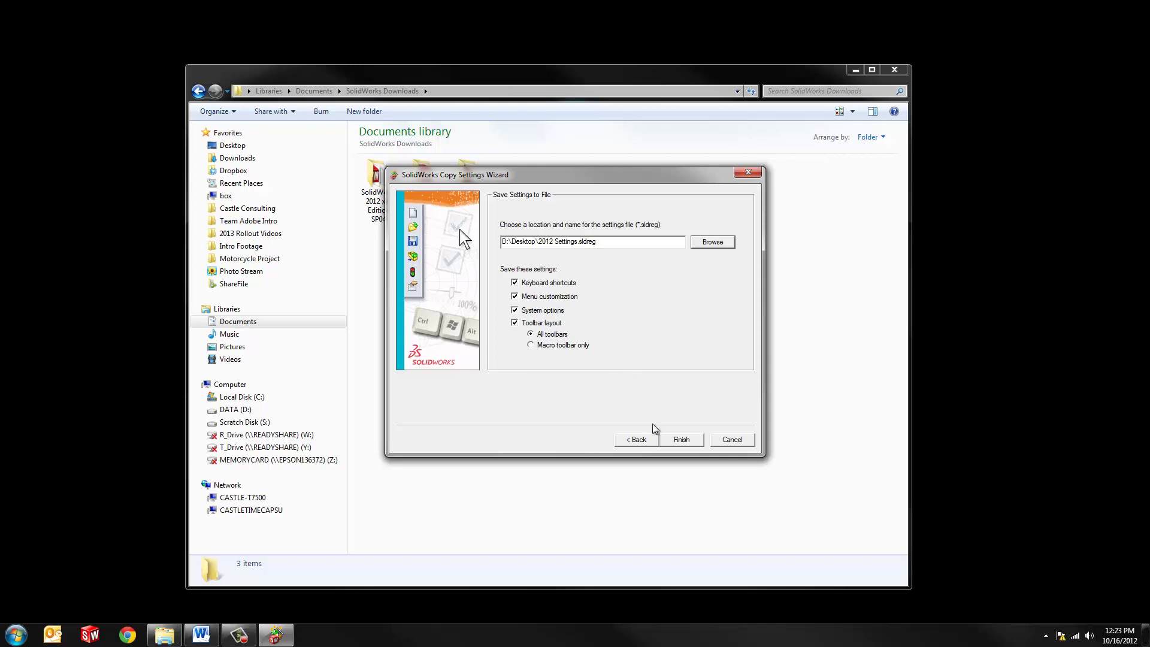
{"action": "left_click", "coordinate": [677, 441]}
{"action": "left_click", "coordinate": [678, 343]}
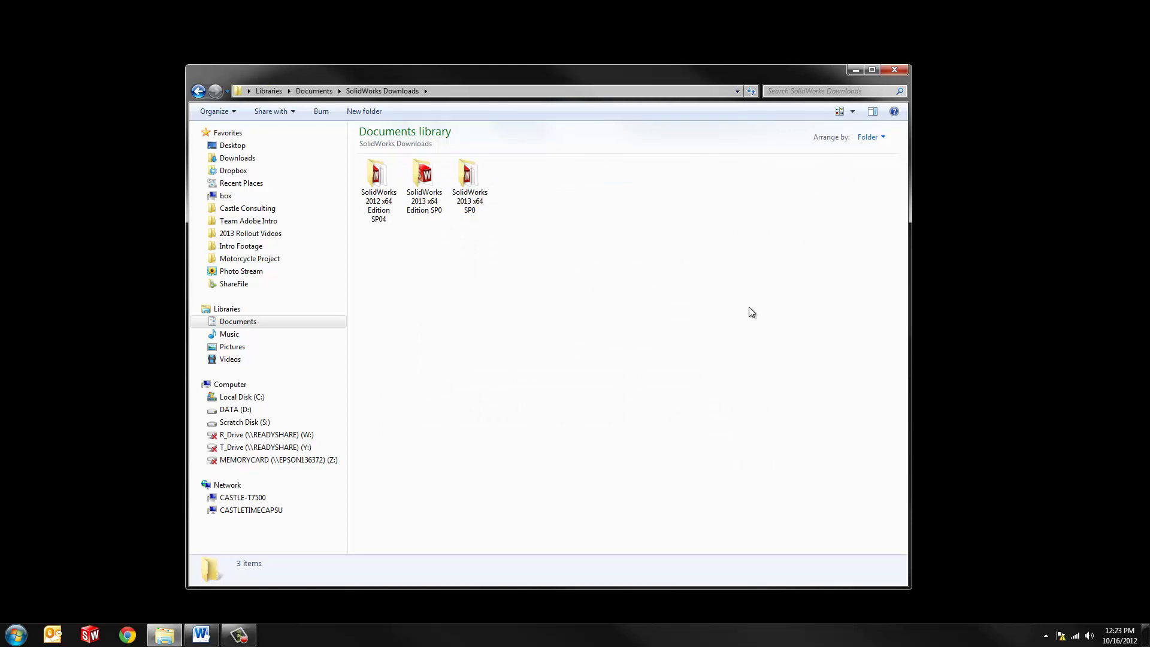
Relaunch SolidWorks and transfer the licenses for all three products
{"action": "left_click", "coordinate": [99, 630]}
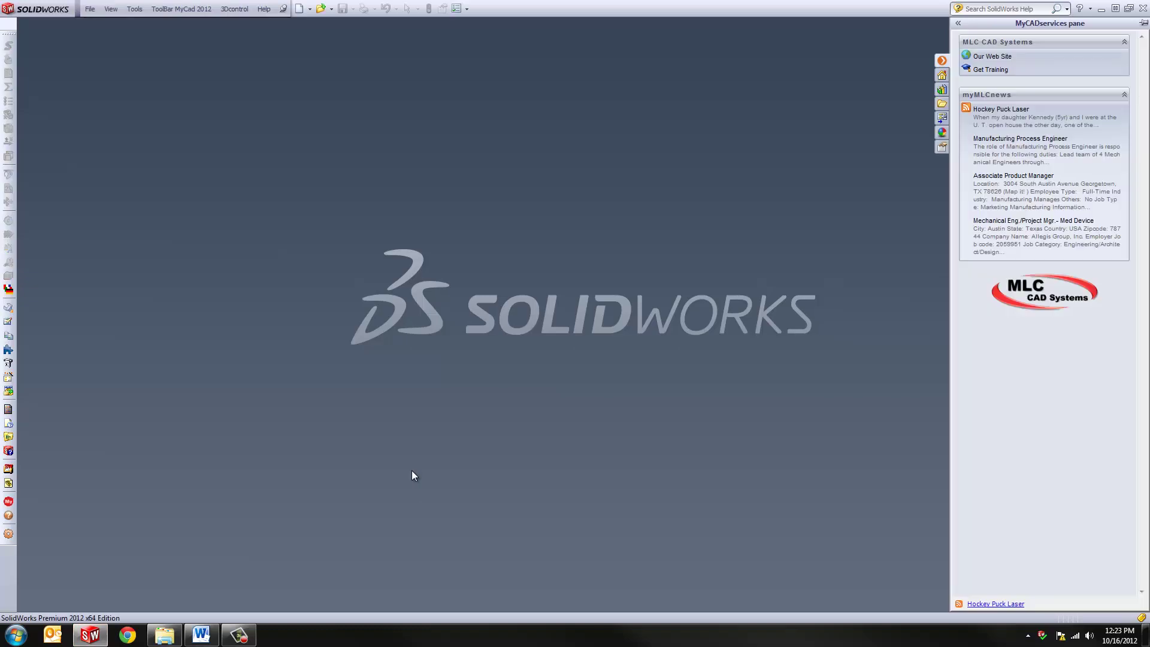
{"action": "left_click", "coordinate": [466, 280]}
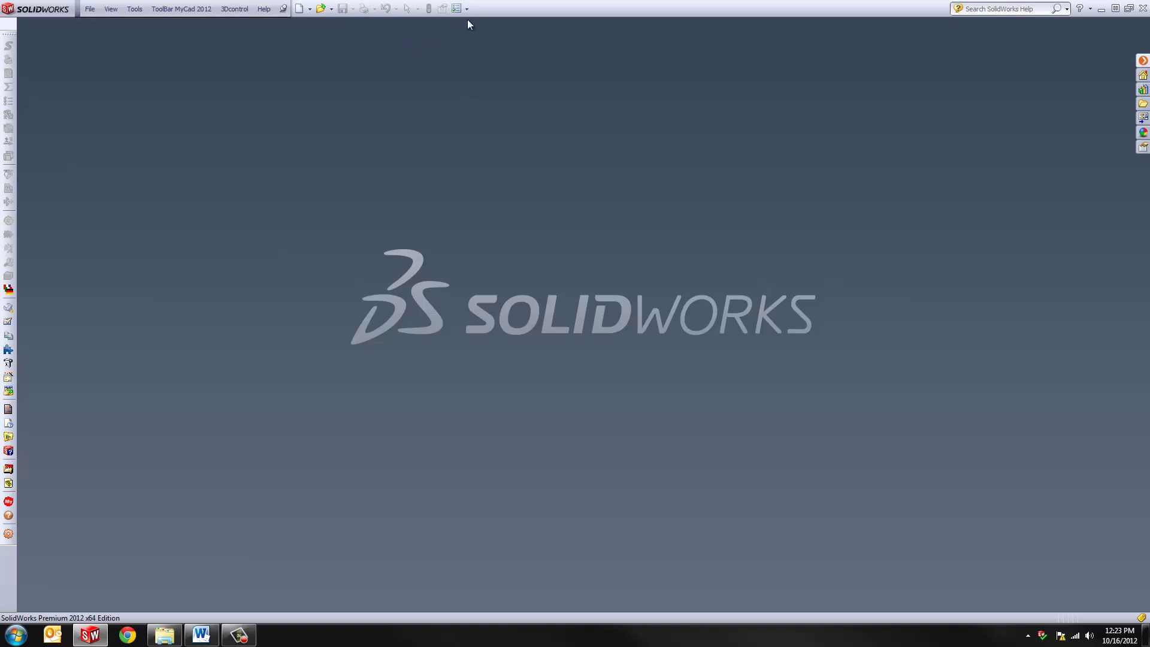
{"action": "left_click", "coordinate": [264, 10]}
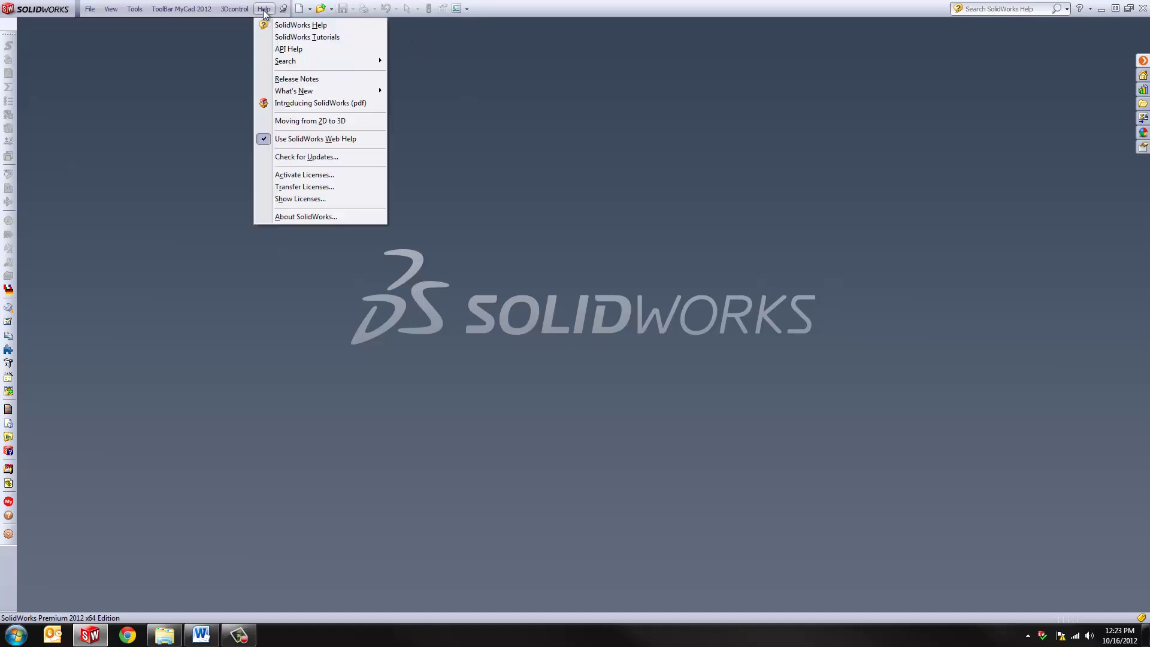
{"action": "left_click", "coordinate": [292, 188]}
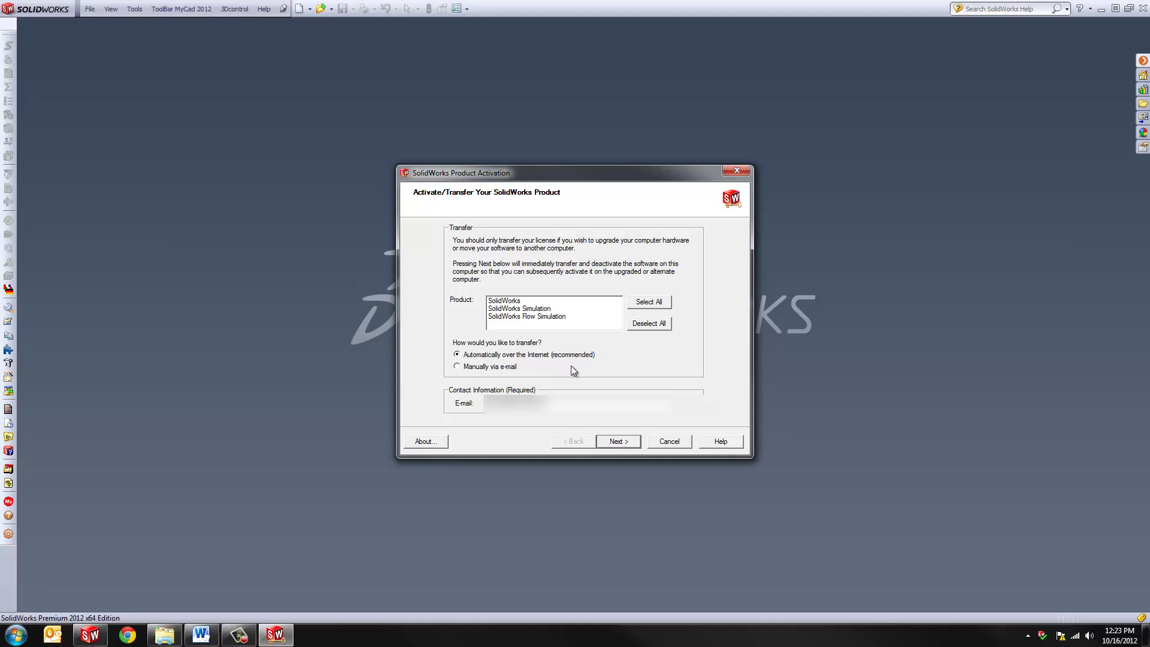
{"action": "left_click", "coordinate": [622, 443]}
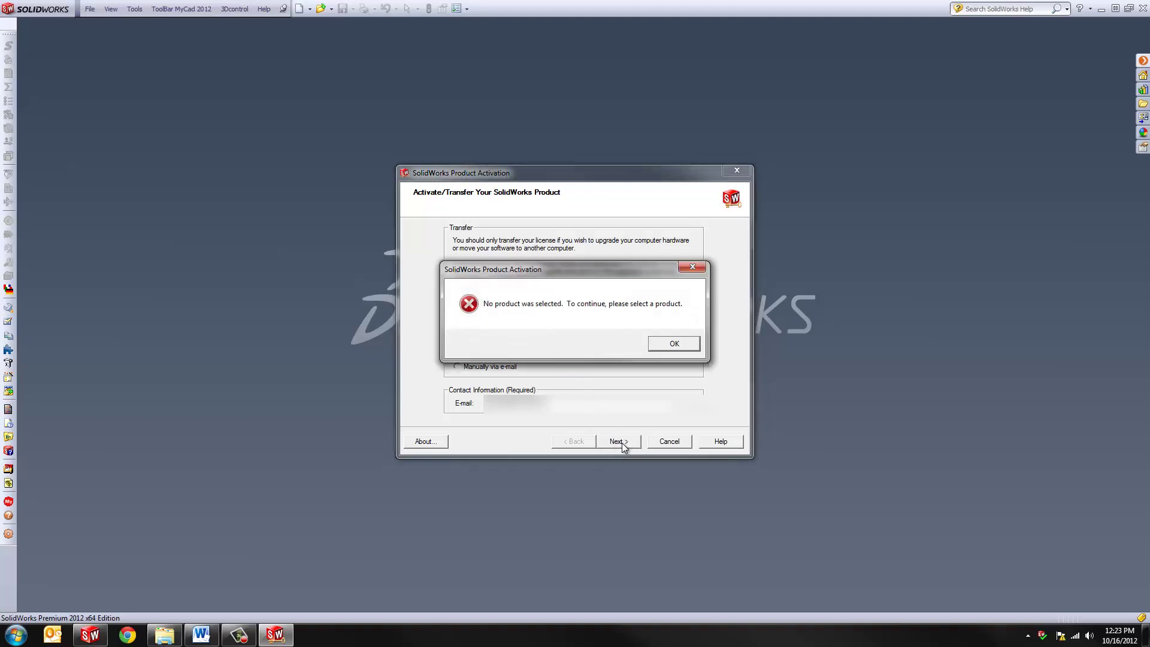
{"action": "left_click", "coordinate": [688, 346]}
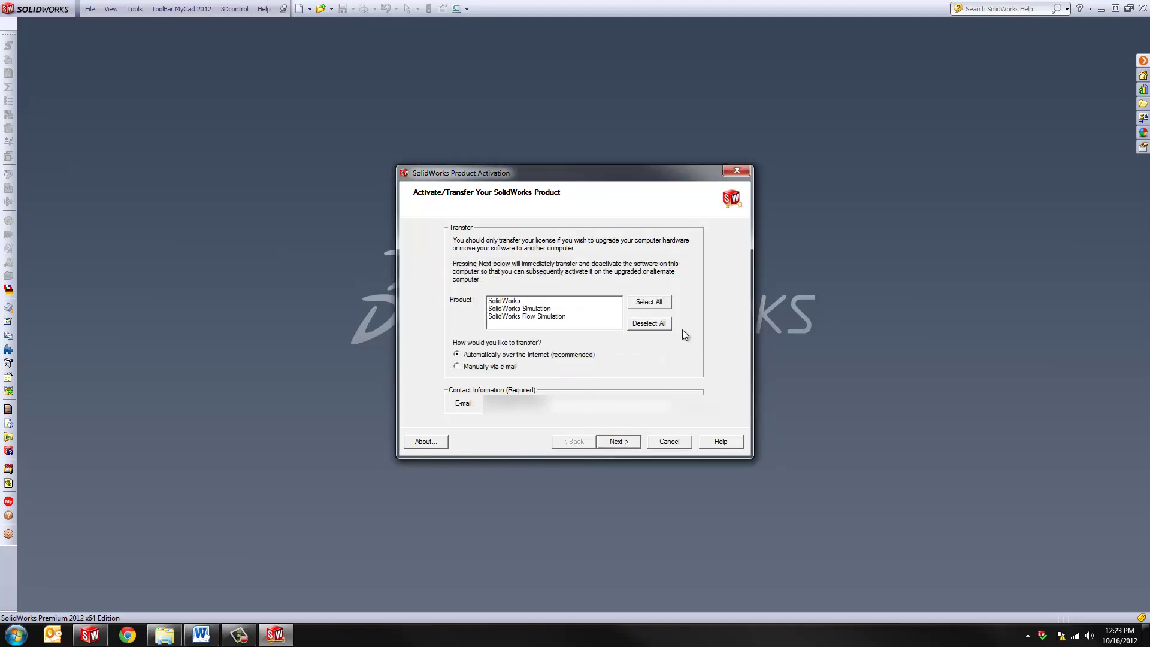
{"action": "left_click", "coordinate": [661, 304]}
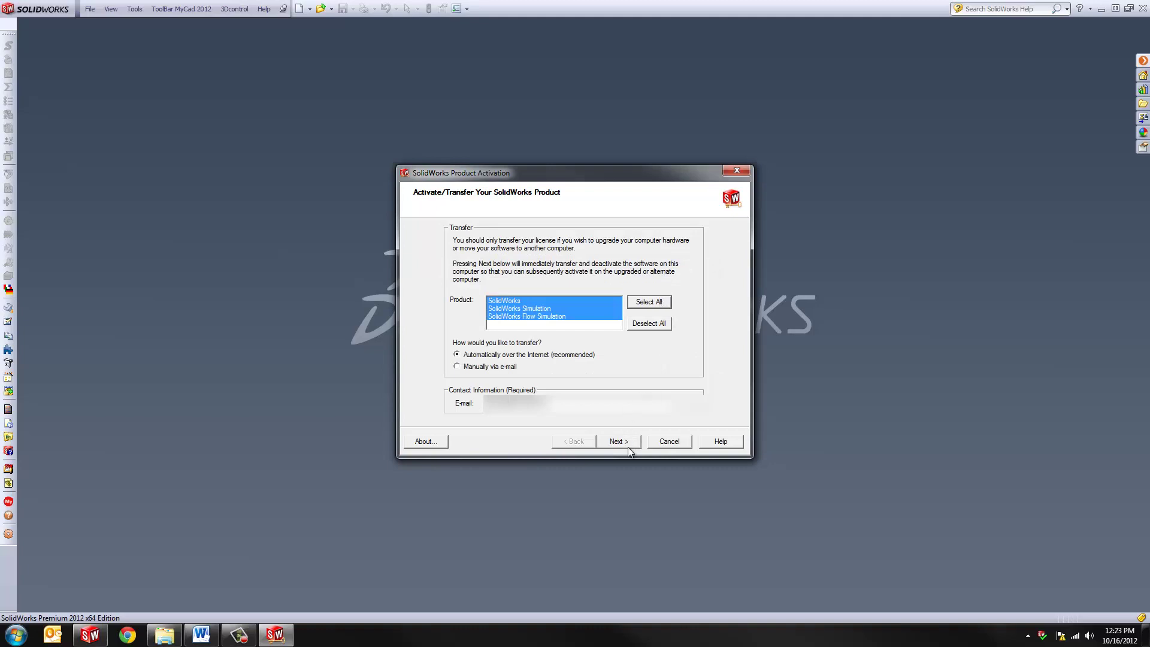
{"action": "left_click", "coordinate": [628, 447]}
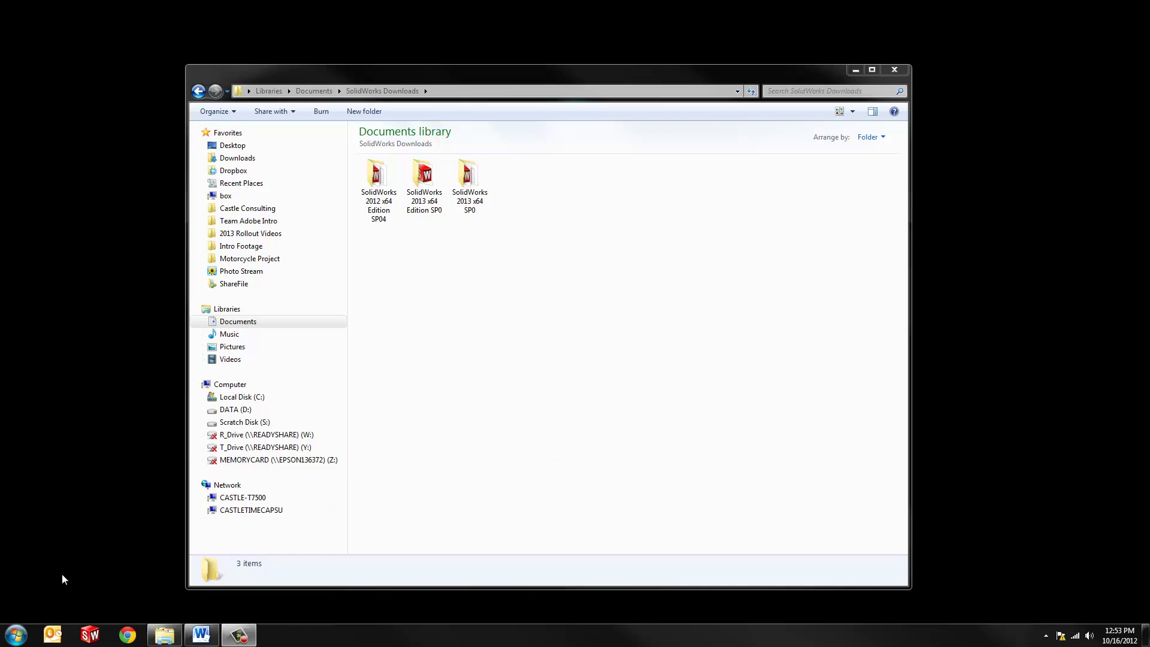
Open Programs and Features maximized and select SolidWorks 2012 x64 Edition SP04
{"action": "left_click", "coordinate": [14, 640]}
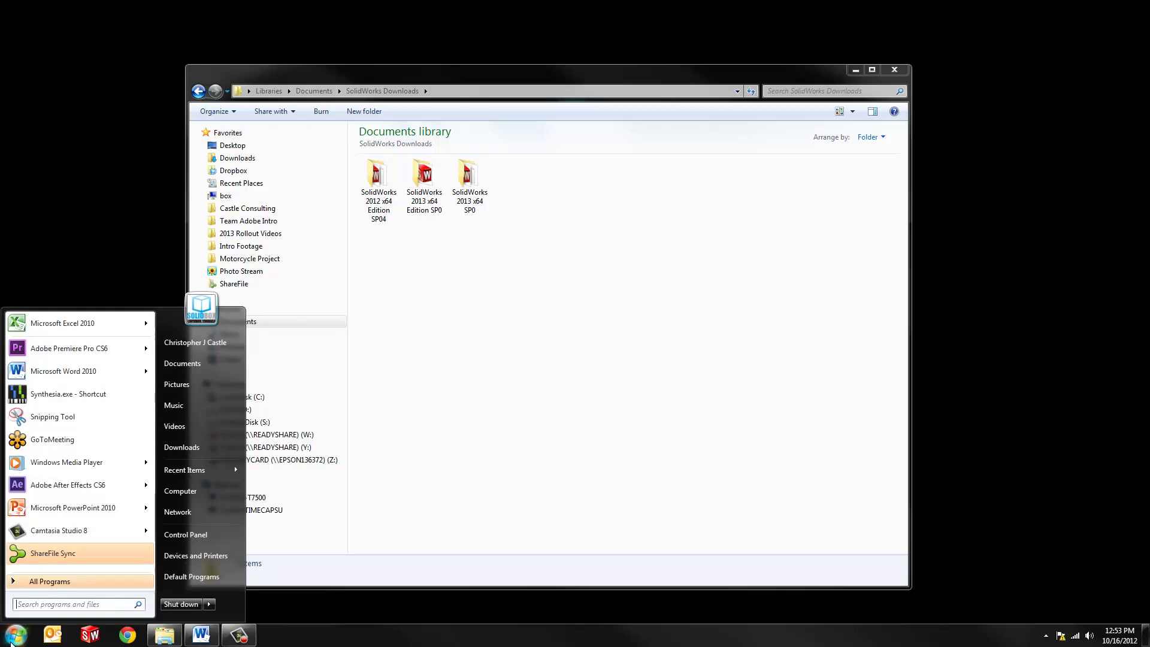
{"action": "type", "text": "program"}
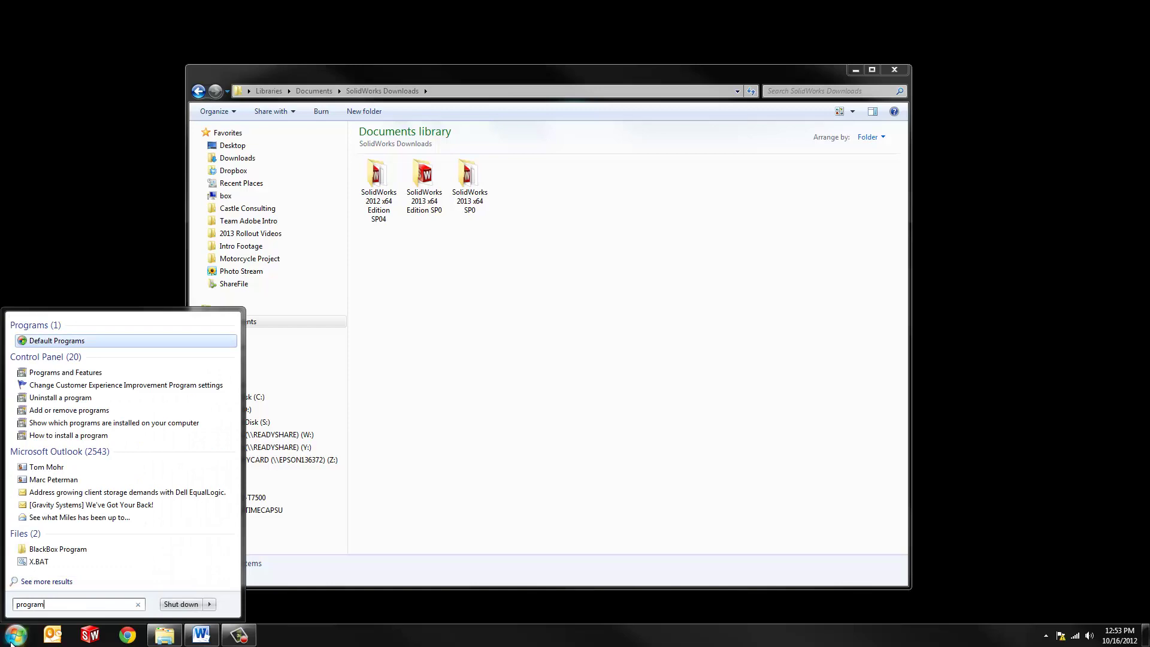
{"action": "left_click", "coordinate": [69, 397]}
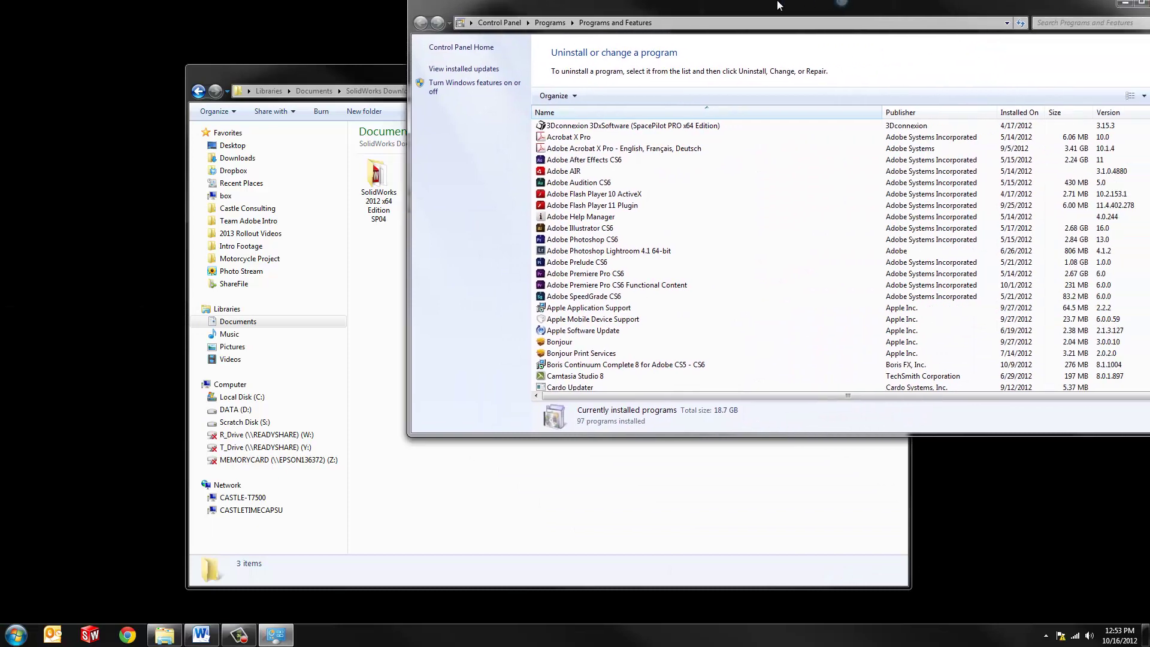
{"action": "left_click_drag", "start_coordinate": [794, 15], "coordinate": [620, 10]}
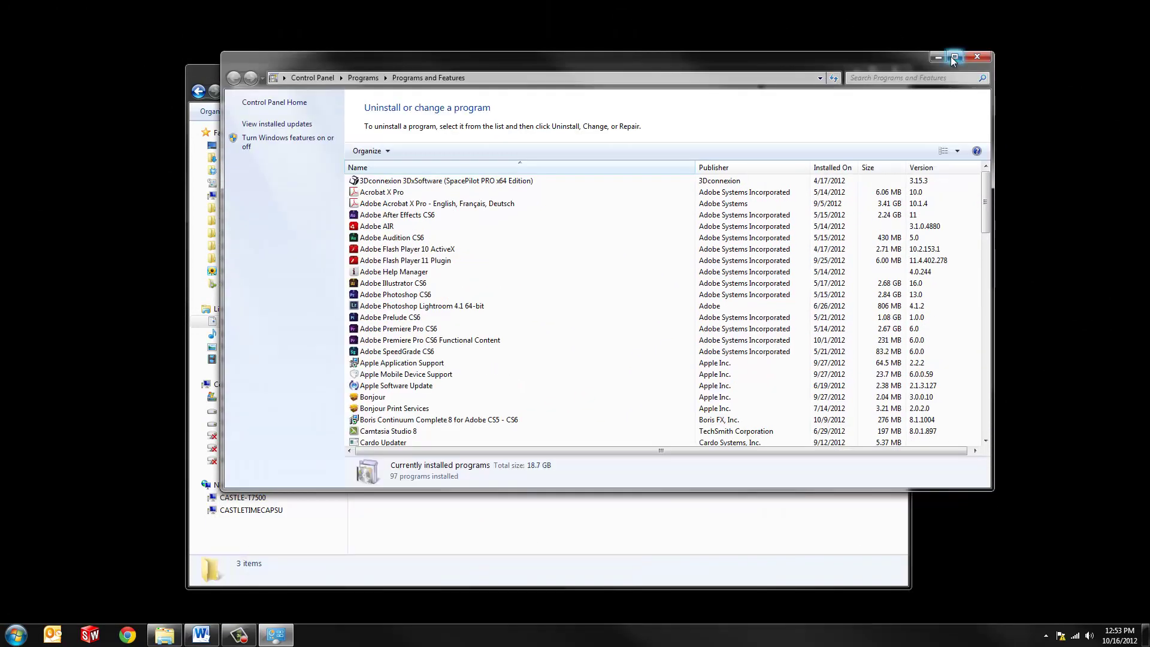
{"action": "left_click", "coordinate": [954, 57]}
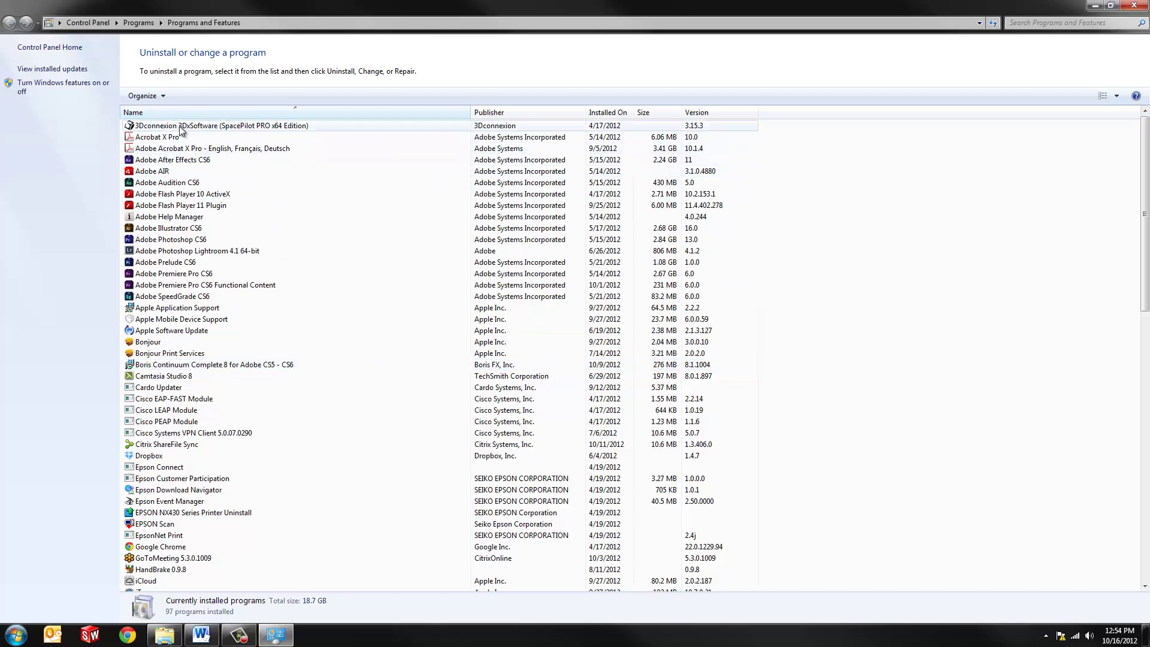
{"action": "scroll", "coordinate": [257, 473], "scroll_direction": "down", "scroll_amount": 15}
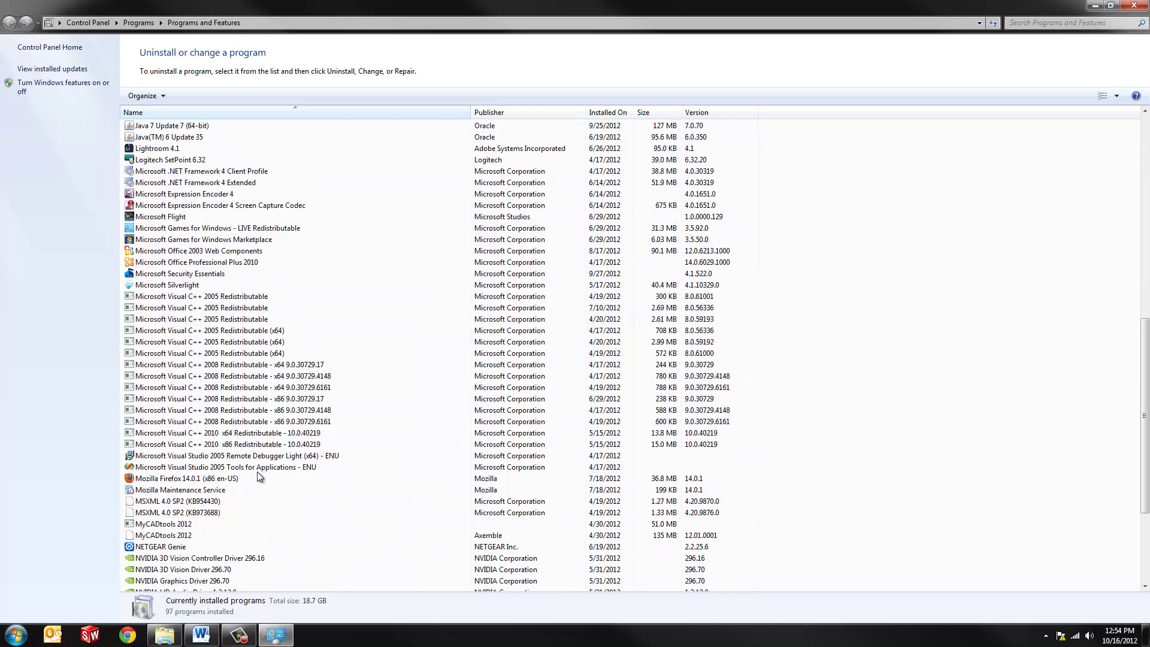
{"action": "scroll", "coordinate": [260, 476], "scroll_direction": "down", "scroll_amount": 5}
{"action": "left_click", "coordinate": [203, 505]}
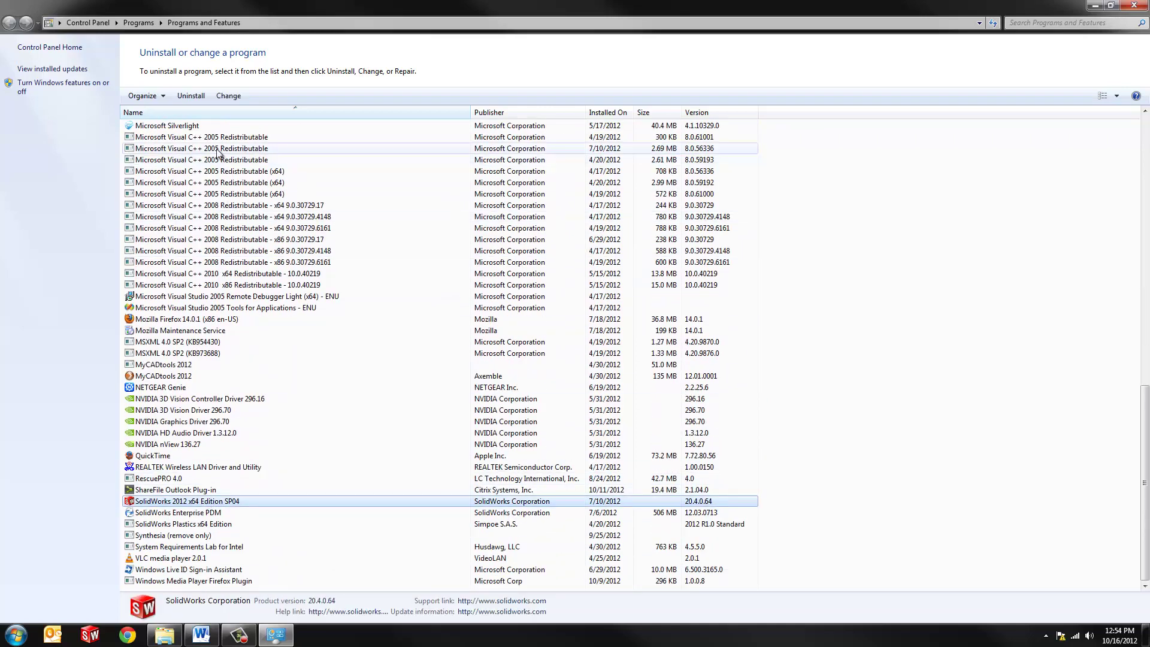
Start the SolidWorks 2012 SP4.0 uninstall and go to its Advanced Options page
{"action": "left_click", "coordinate": [207, 97]}
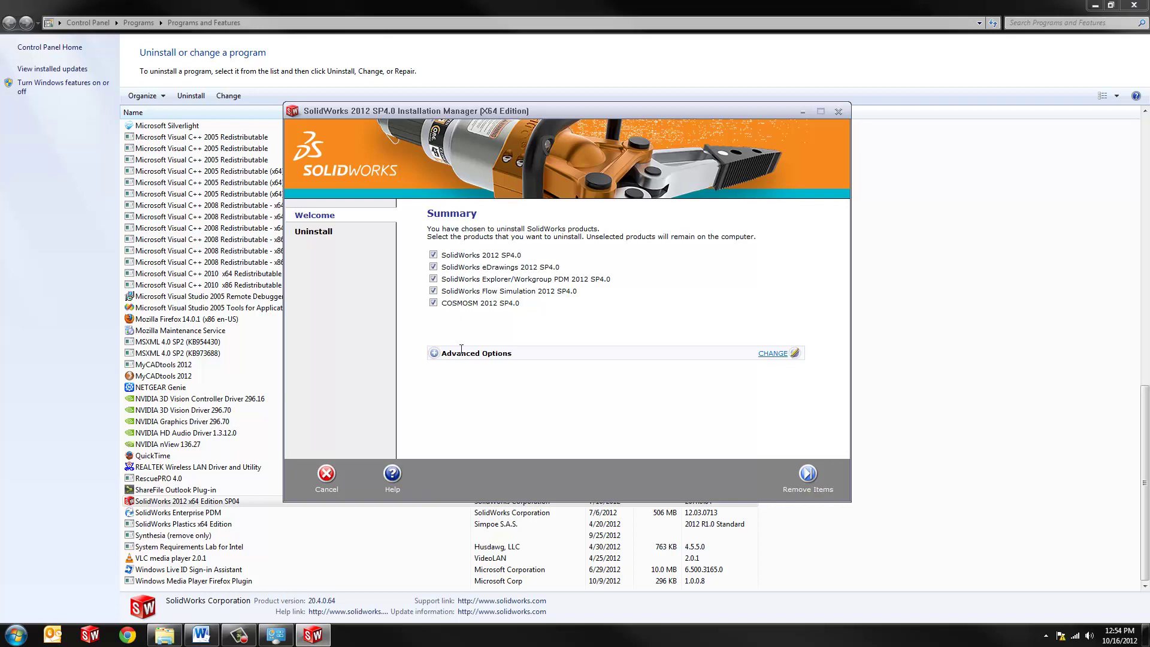
{"action": "left_click", "coordinate": [435, 354]}
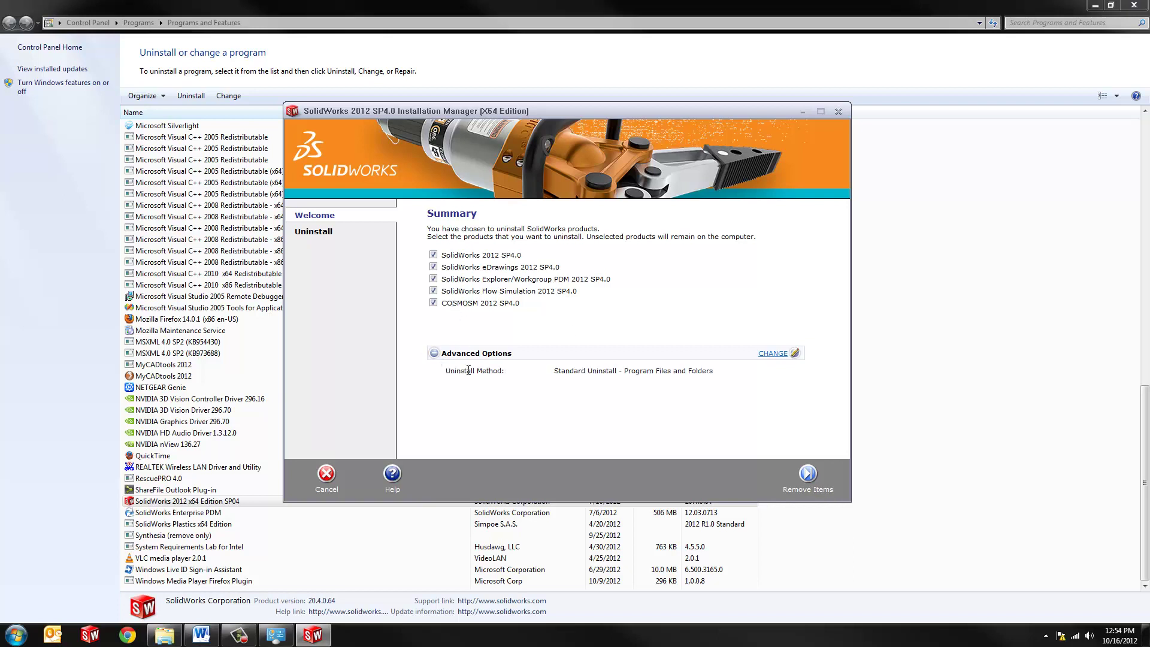
{"action": "left_click", "coordinate": [783, 354]}
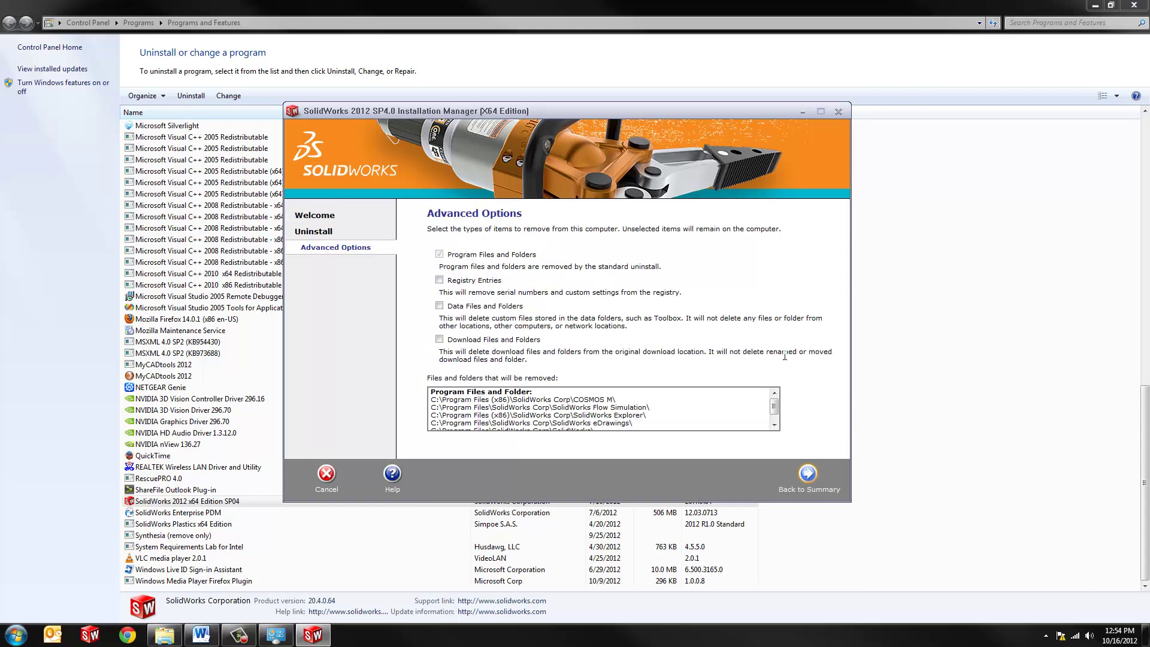
Mark Registry Entries, Data Files and Folders, and Download Files and Folders for removal
{"action": "left_click", "coordinate": [440, 280]}
{"action": "left_click", "coordinate": [440, 306]}
{"action": "left_click", "coordinate": [440, 340]}
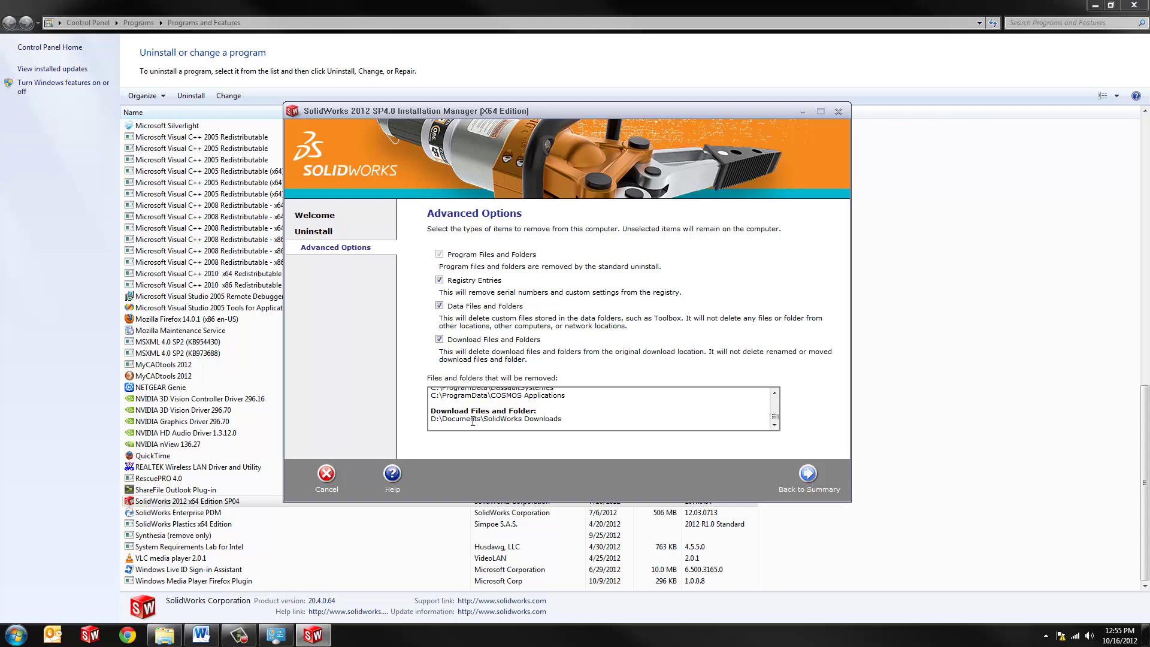
Inspect the SolidWorks Downloads folder, then exclude Download Files and return to the summary
{"action": "double_click", "coordinate": [544, 415]}
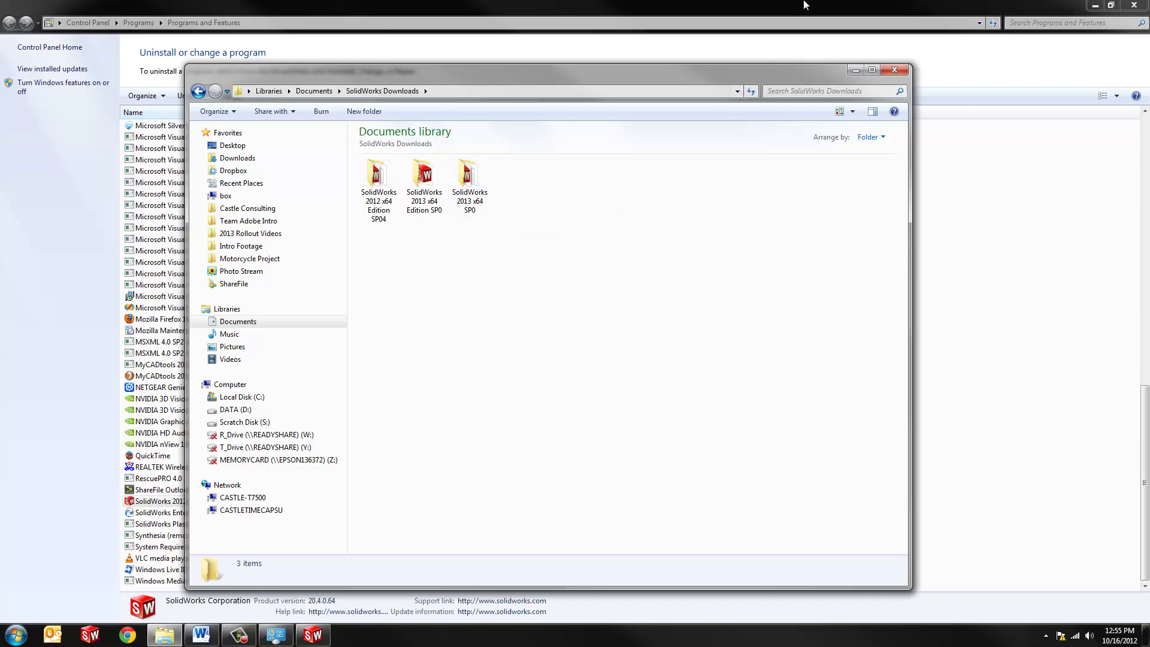
{"action": "key", "text": "alt+F4"}
{"action": "left_click", "coordinate": [327, 640]}
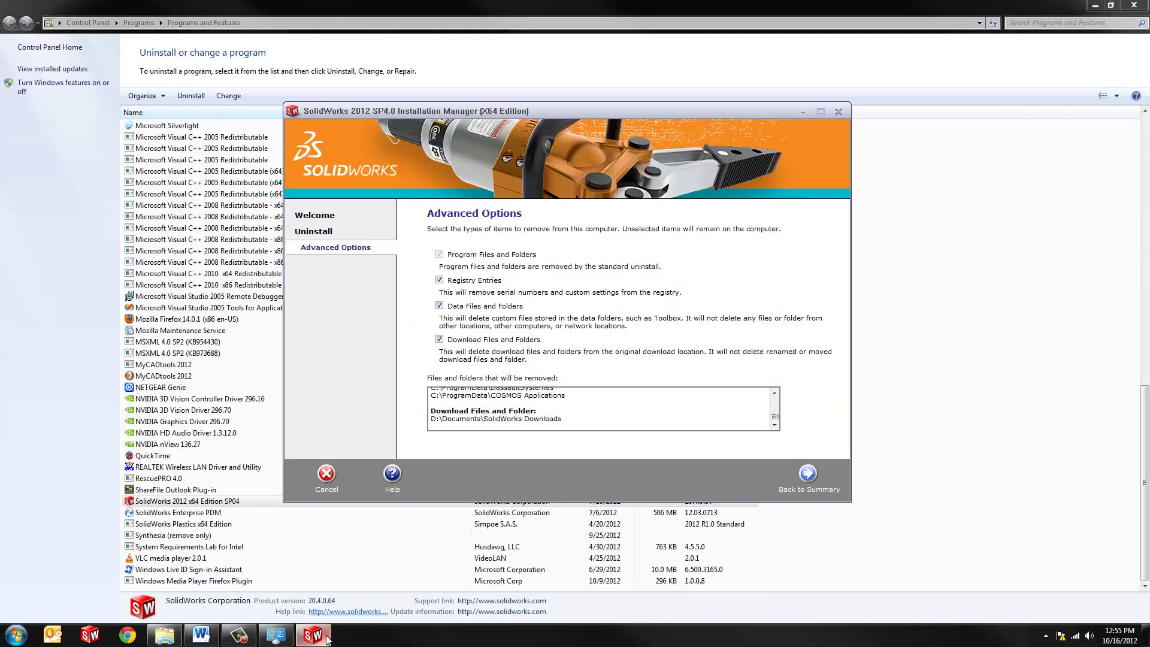
{"action": "left_click", "coordinate": [439, 339]}
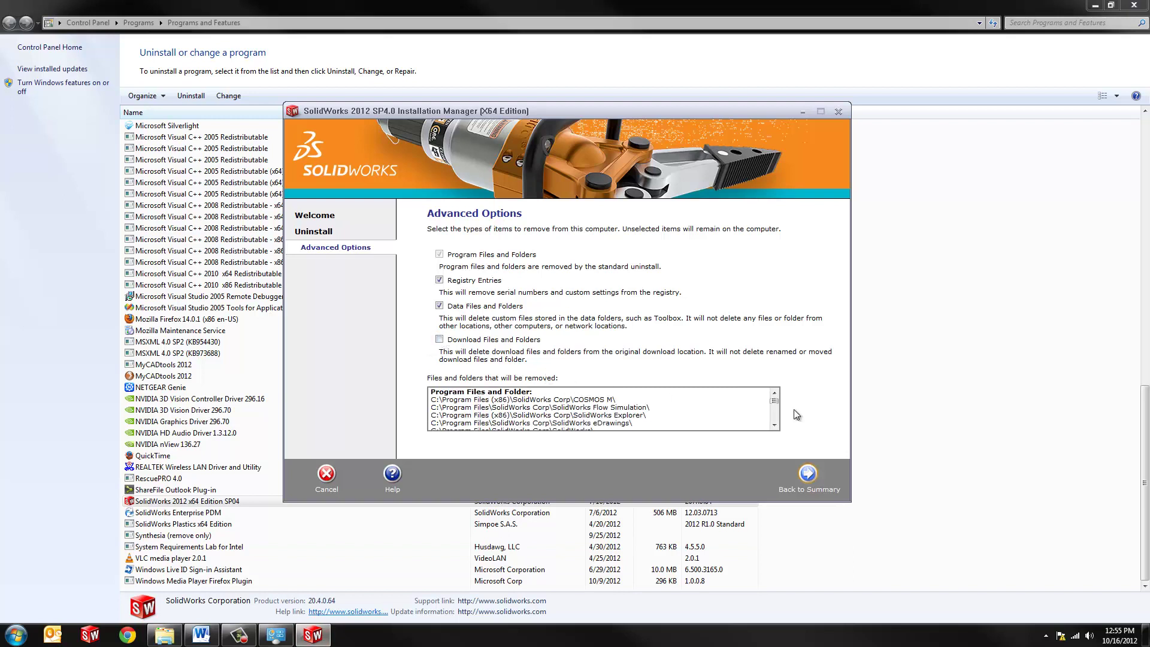
{"action": "left_click_drag", "start_coordinate": [777, 401], "coordinate": [775, 426]}
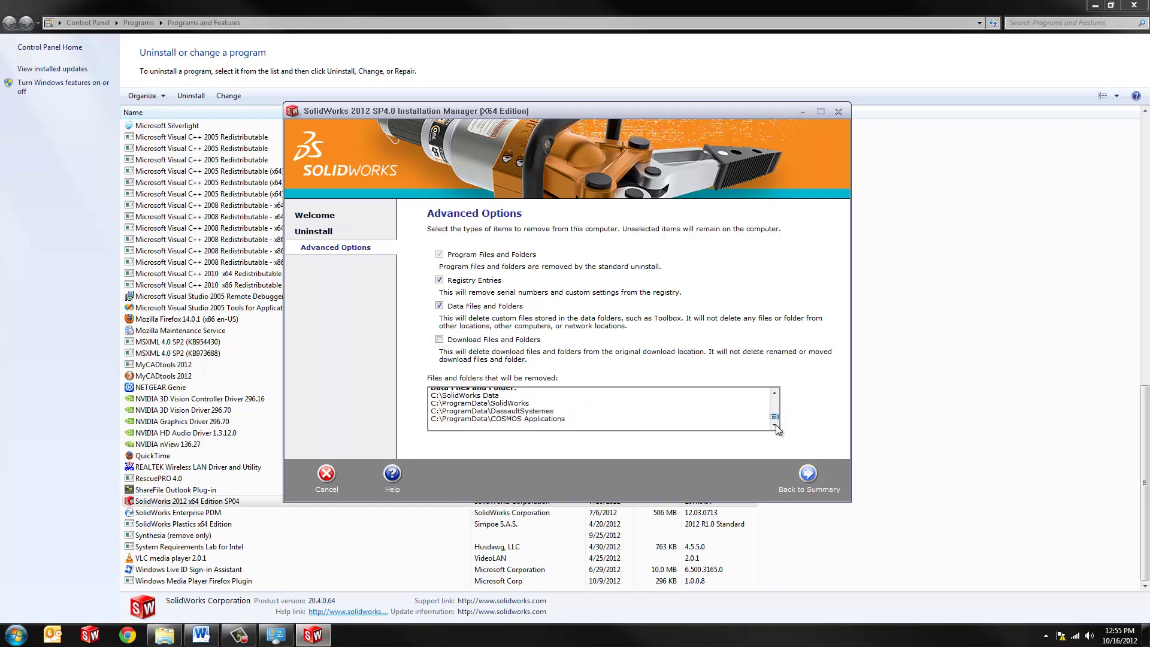
{"action": "left_click", "coordinate": [809, 474]}
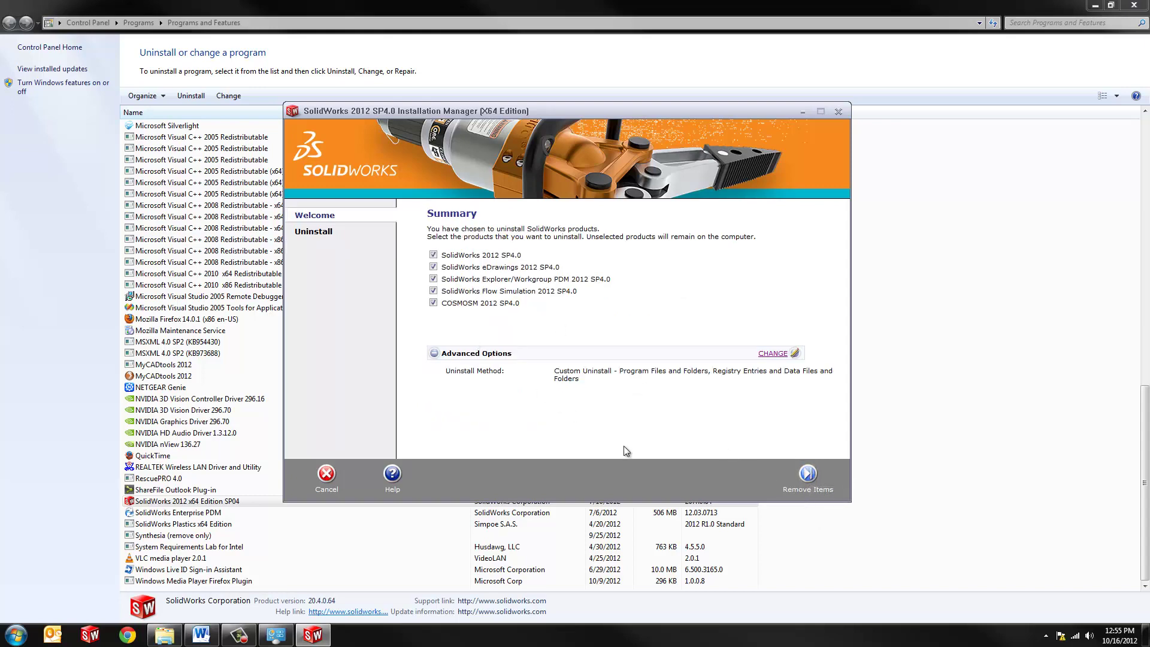
Remove the items and confirm Yes to uninstall SolidWorks 2012 SP4.0
{"action": "left_click", "coordinate": [808, 474]}
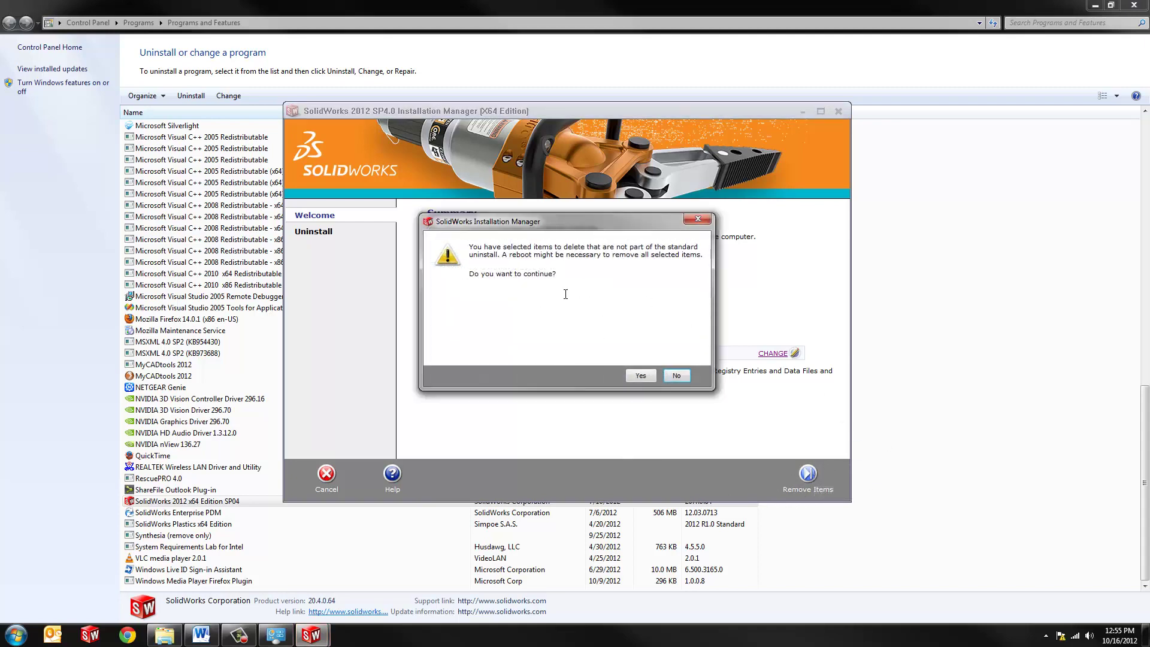
{"action": "left_click", "coordinate": [639, 375]}
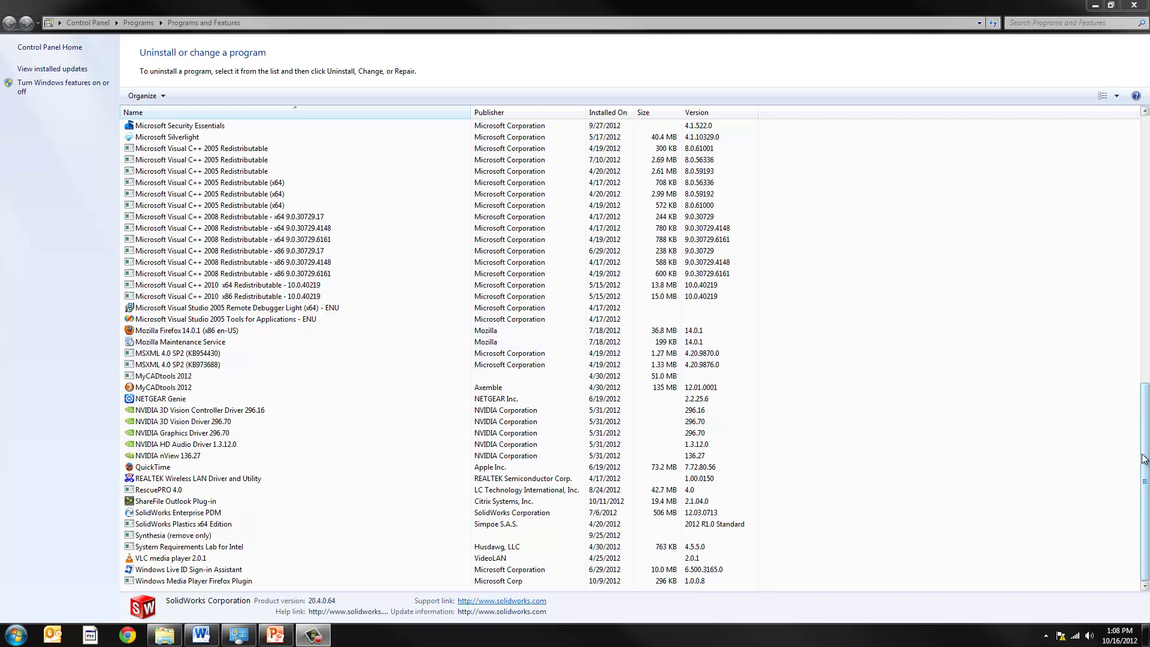
Scroll the installed programs list back to the top
{"action": "mouse_move", "coordinate": [1144, 477]}
{"action": "left_mouse_down"}
{"action": "mouse_move", "coordinate": [1145, 451]}
{"action": "mouse_move", "coordinate": [1145, 476]}
{"action": "left_mouse_up"}
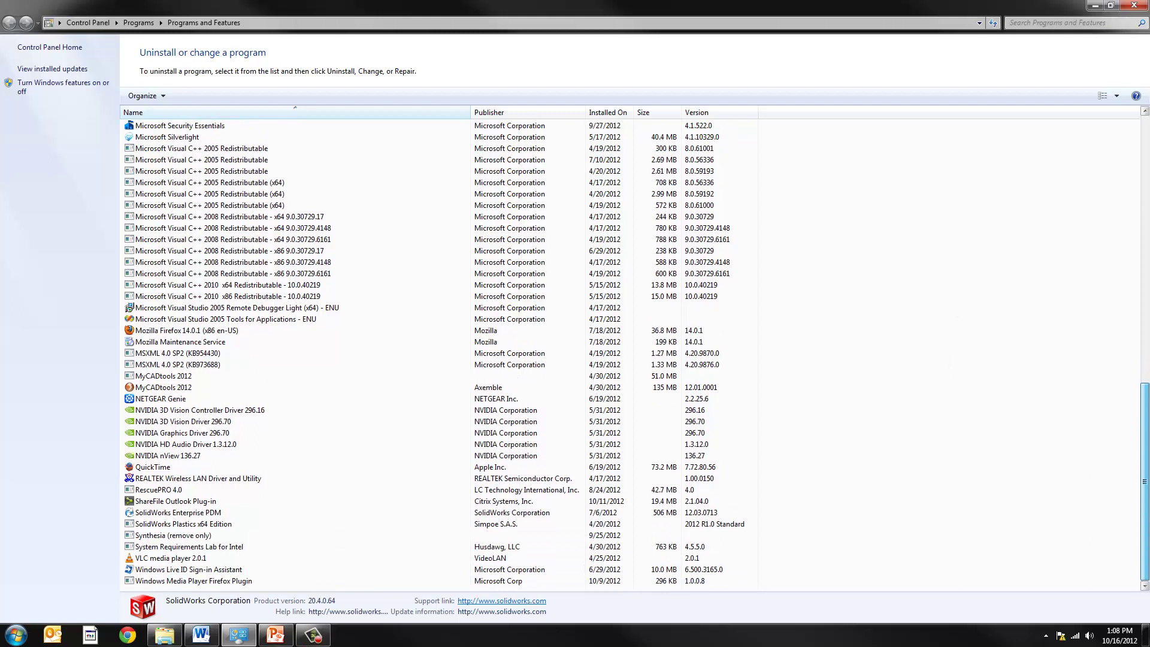
{"action": "left_click_drag", "start_coordinate": [1145, 476], "coordinate": [1145, 210]}
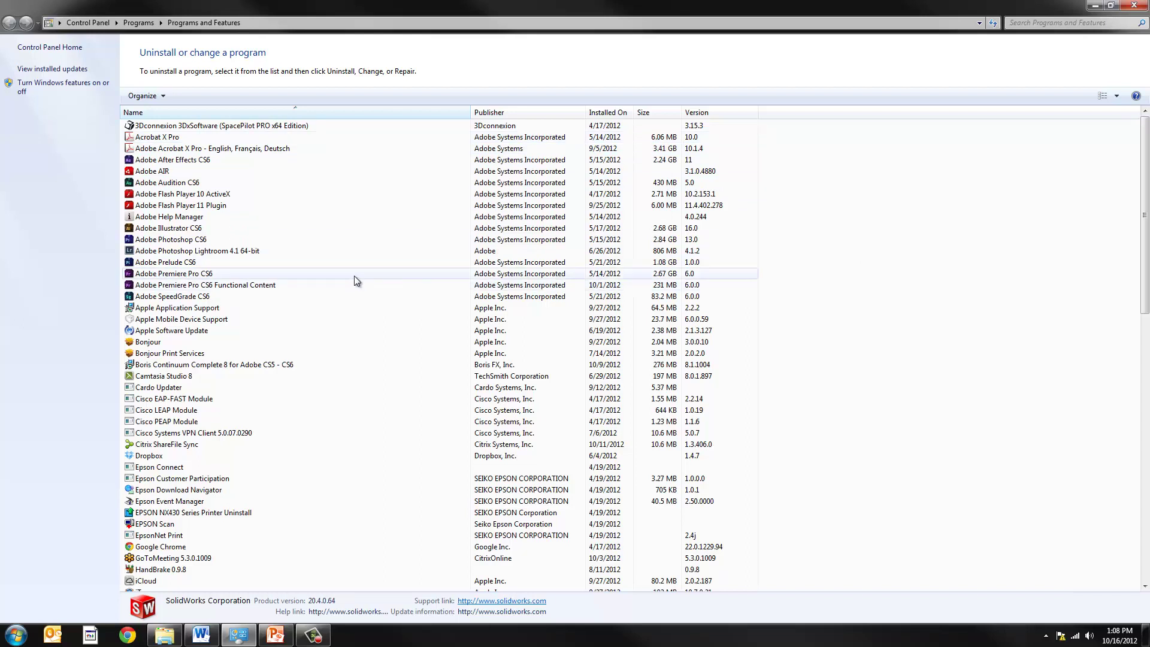
Uninstall 3Dconnexion 3DxSoftware, confirming complete removal
{"action": "left_click", "coordinate": [240, 131]}
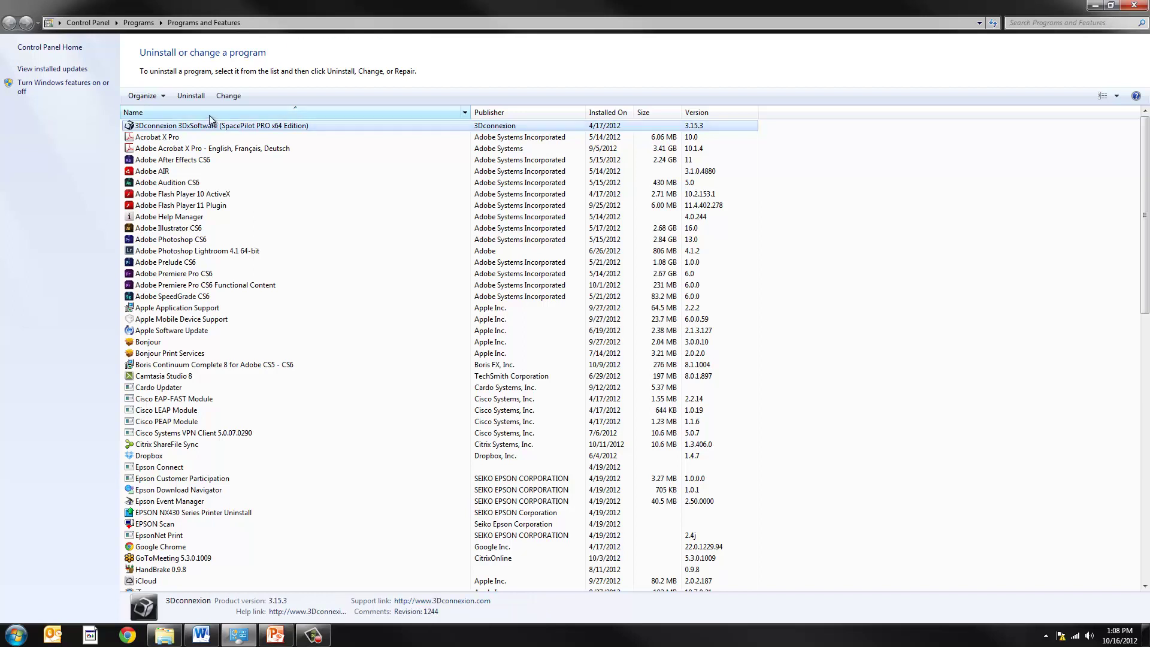
{"action": "left_click", "coordinate": [188, 94]}
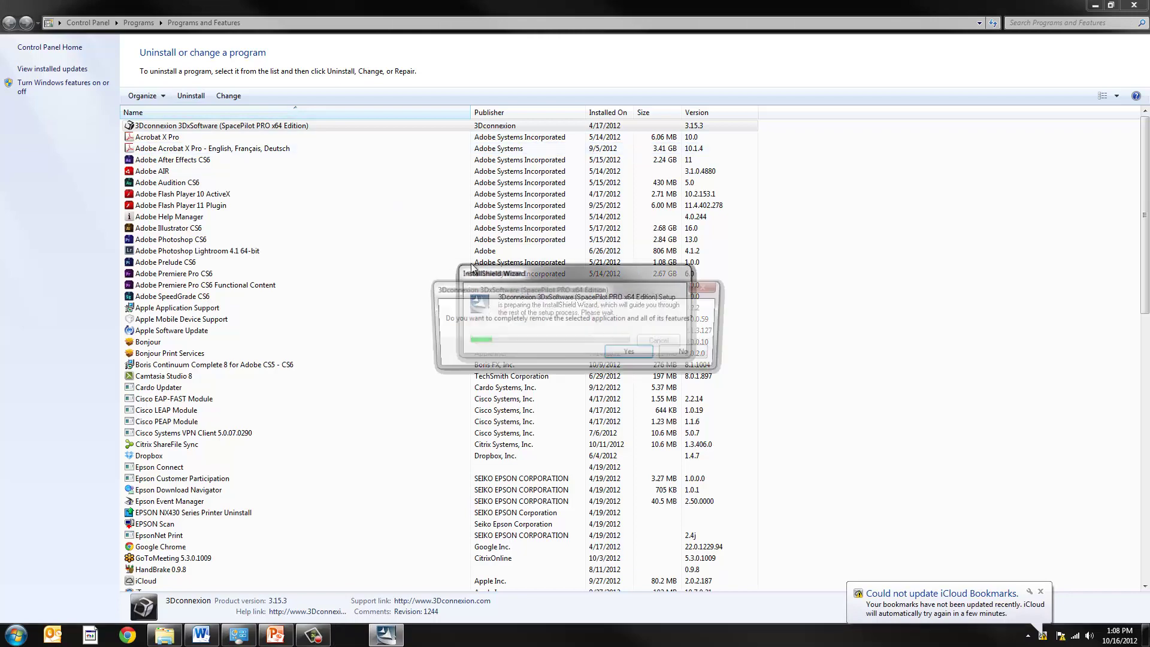
{"action": "left_click", "coordinate": [634, 355]}
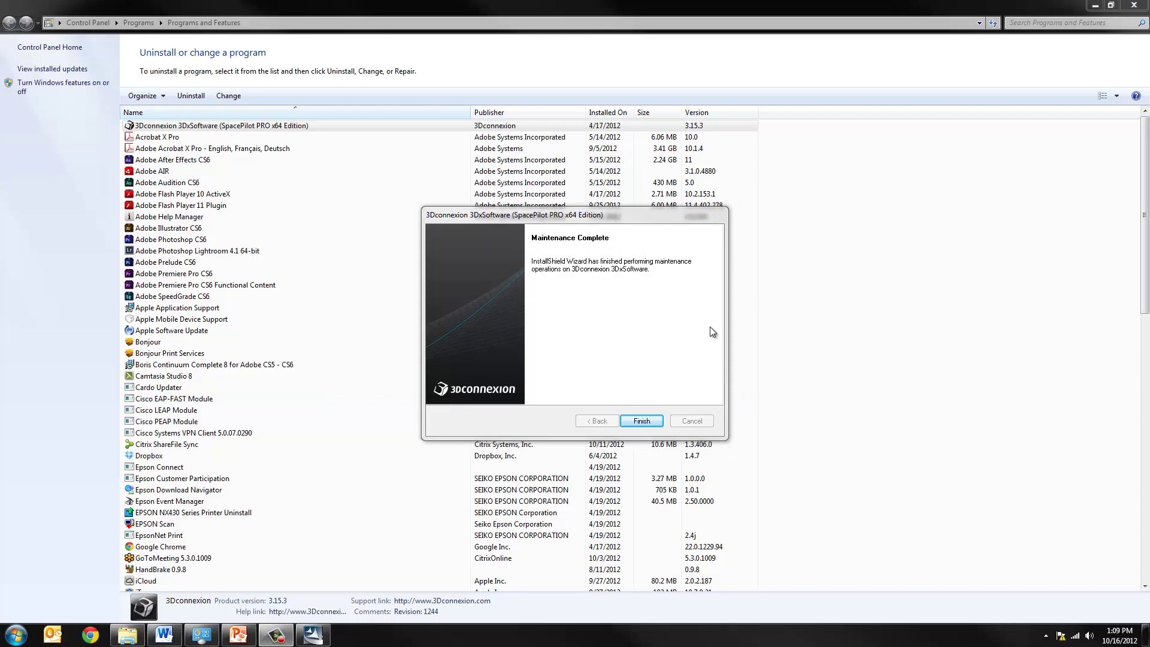
Close the finished 3Dconnexion maintenance wizard and start uninstalling SolidWorks Plastics x64 Edition
{"action": "left_click", "coordinate": [642, 421]}
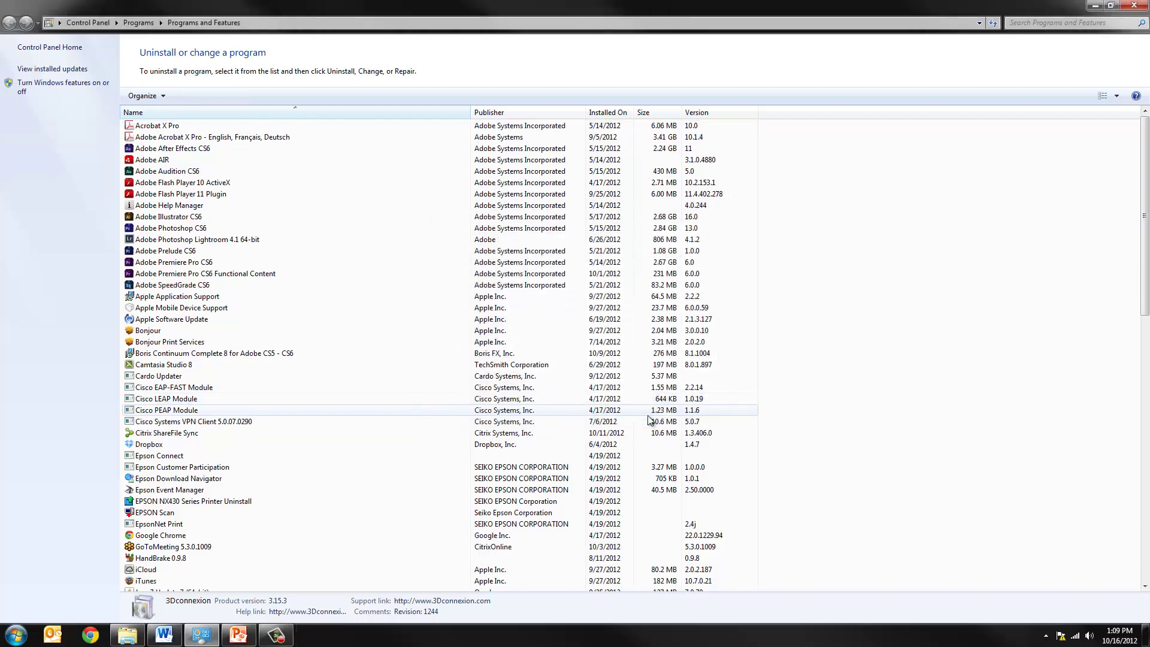
{"action": "scroll", "coordinate": [278, 501], "scroll_direction": "down", "scroll_amount": 20}
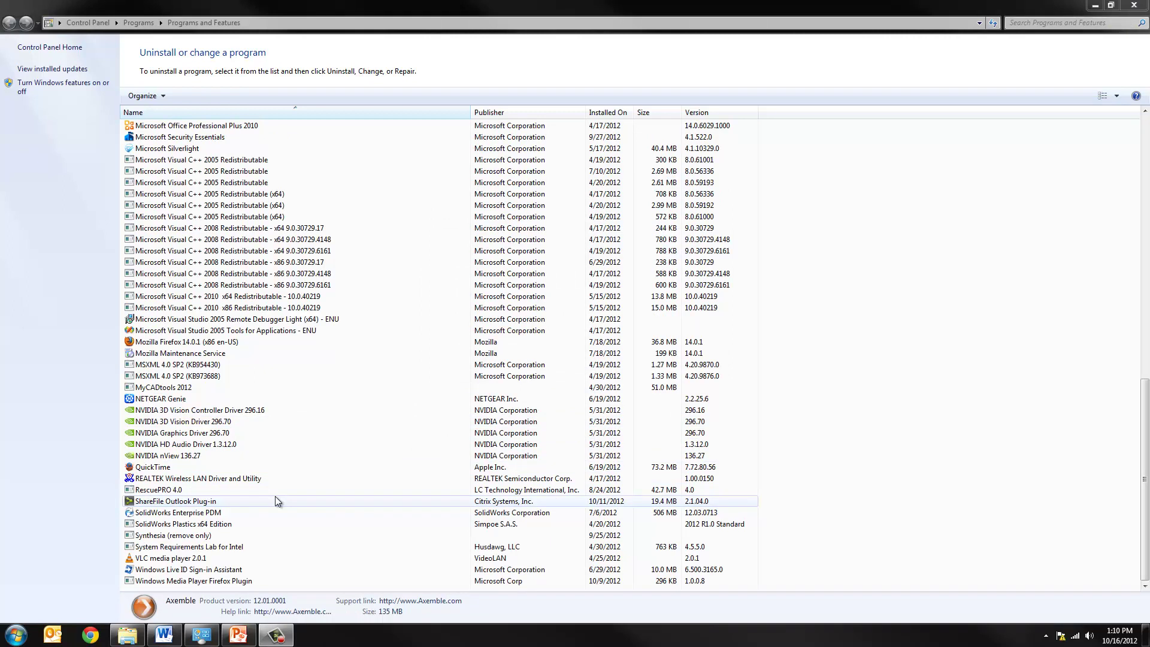
{"action": "left_click", "coordinate": [225, 524]}
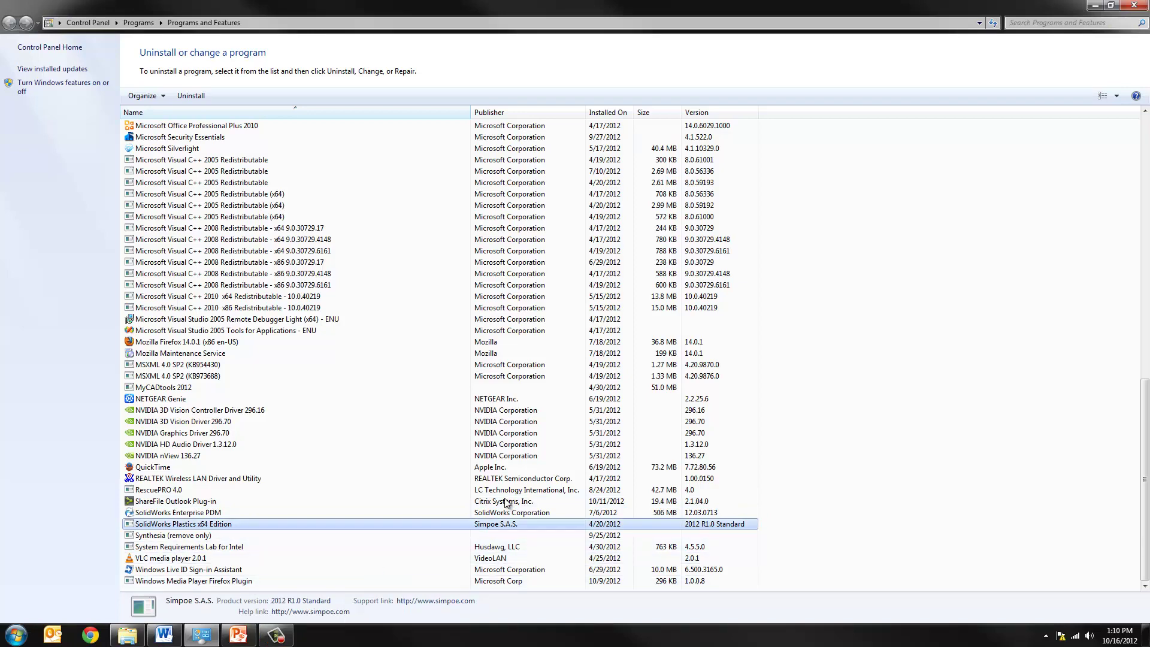
{"action": "left_click", "coordinate": [178, 99]}
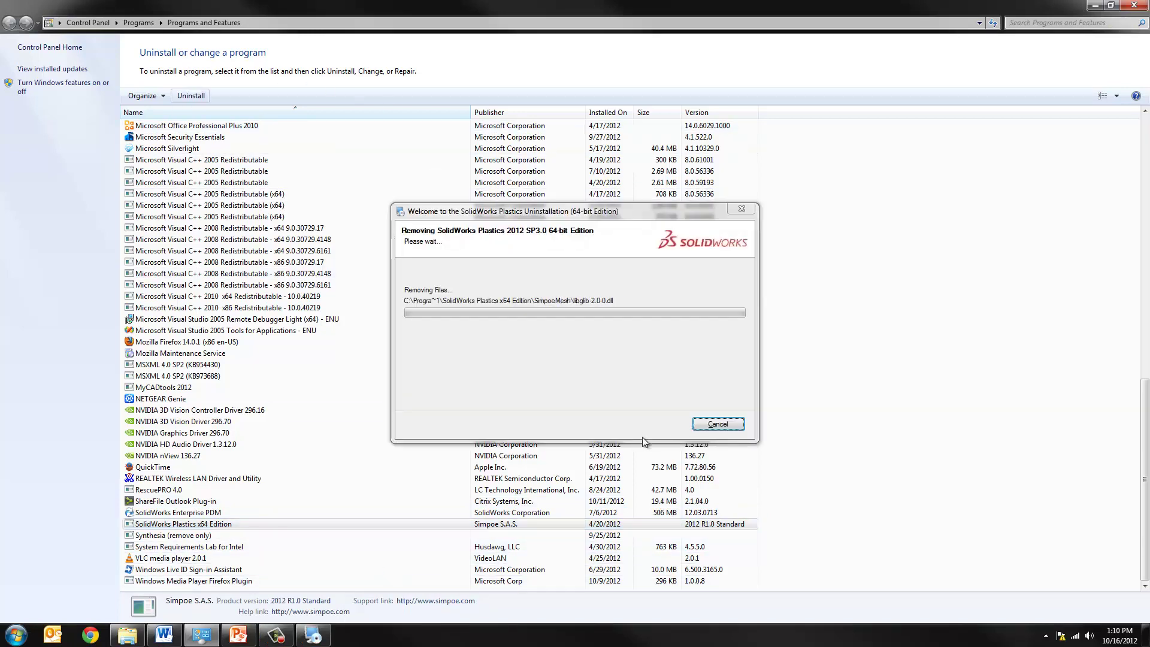